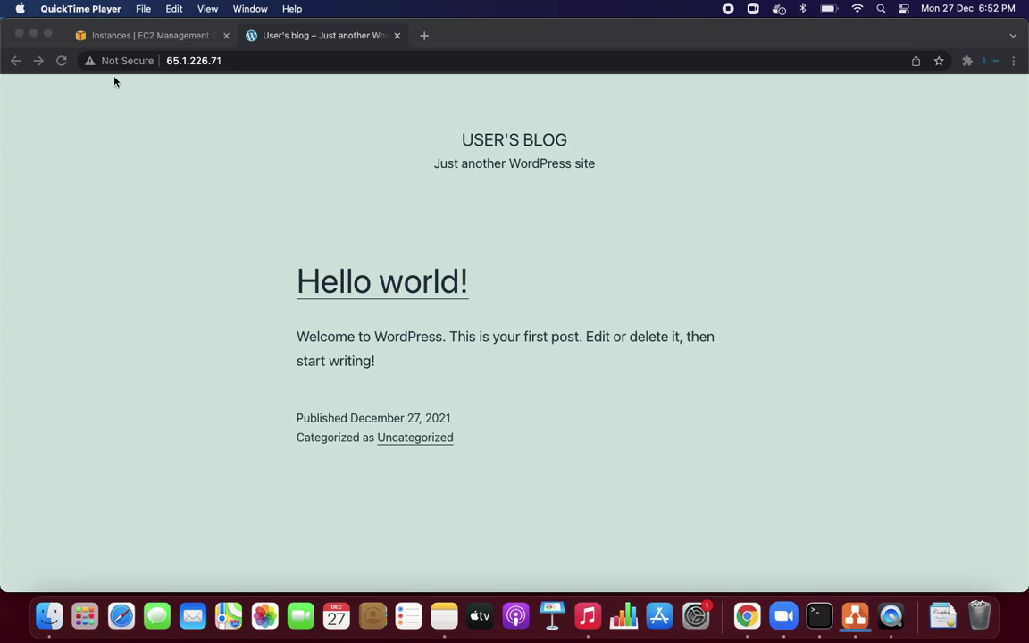
Step: Open the blog's wp-admin login page by appending a slash to the site address
{"action": "left_click", "coordinate": [285, 63]}
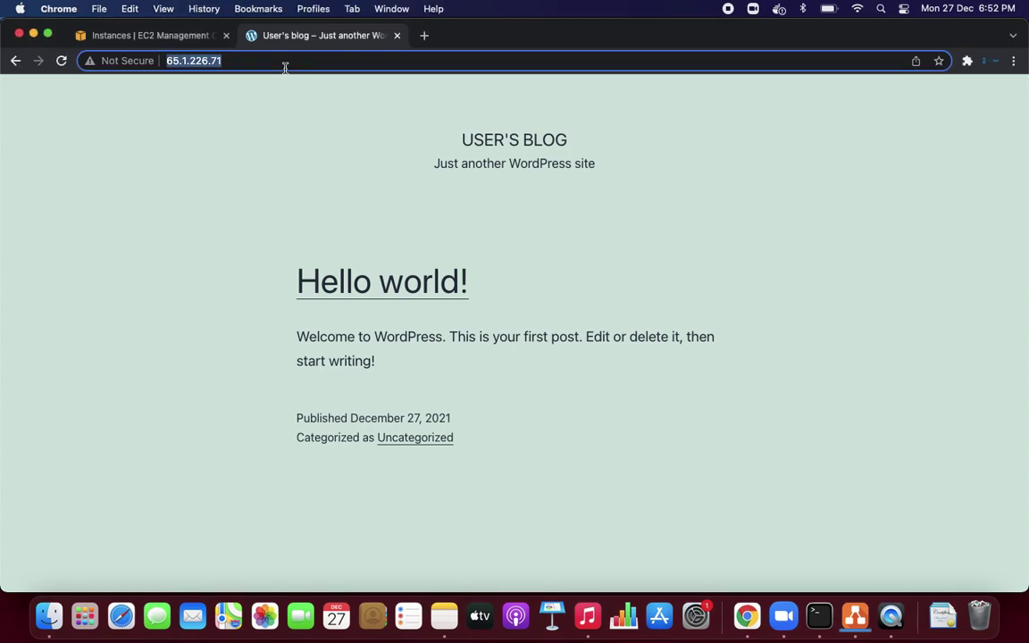
{"action": "left_click", "coordinate": [285, 67]}
{"action": "type", "text": "/"}
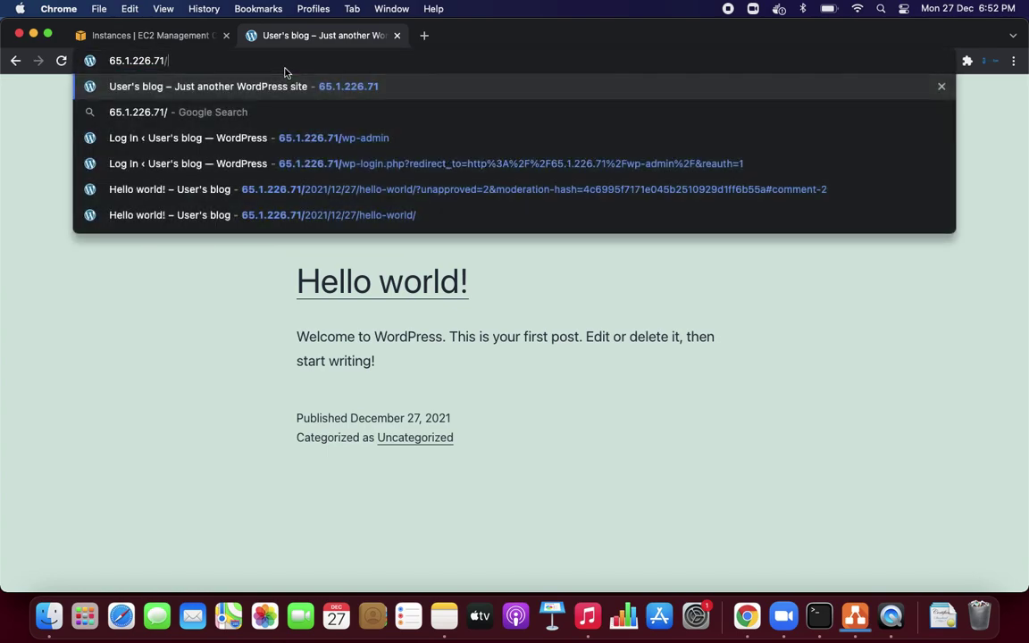
{"action": "left_click", "coordinate": [319, 140]}
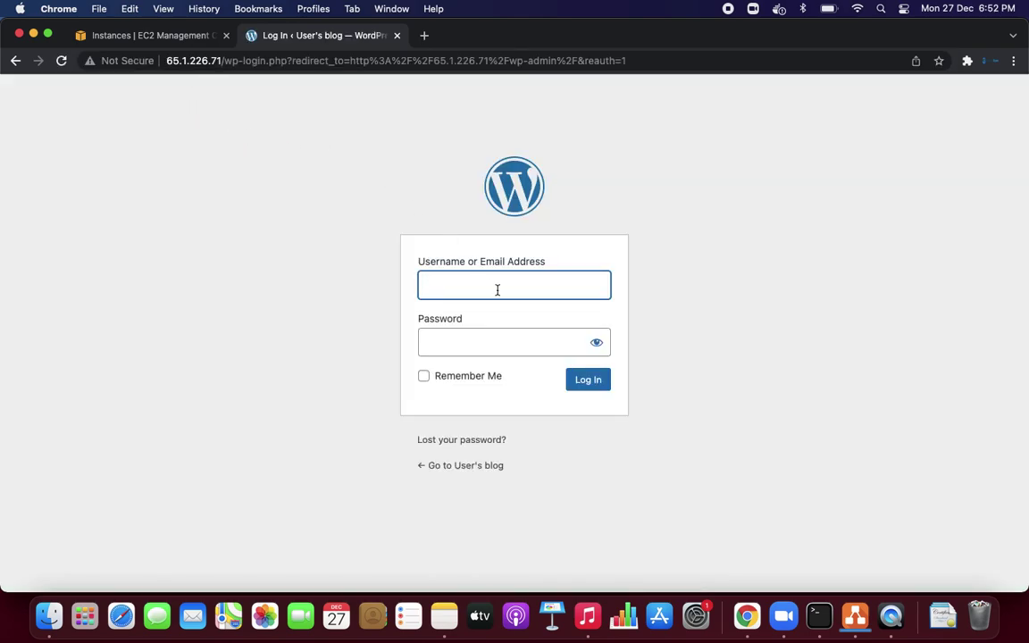
Step: Toggle the login form's password visibility, then return to the EC2 Instances console
{"action": "left_click", "coordinate": [489, 342]}
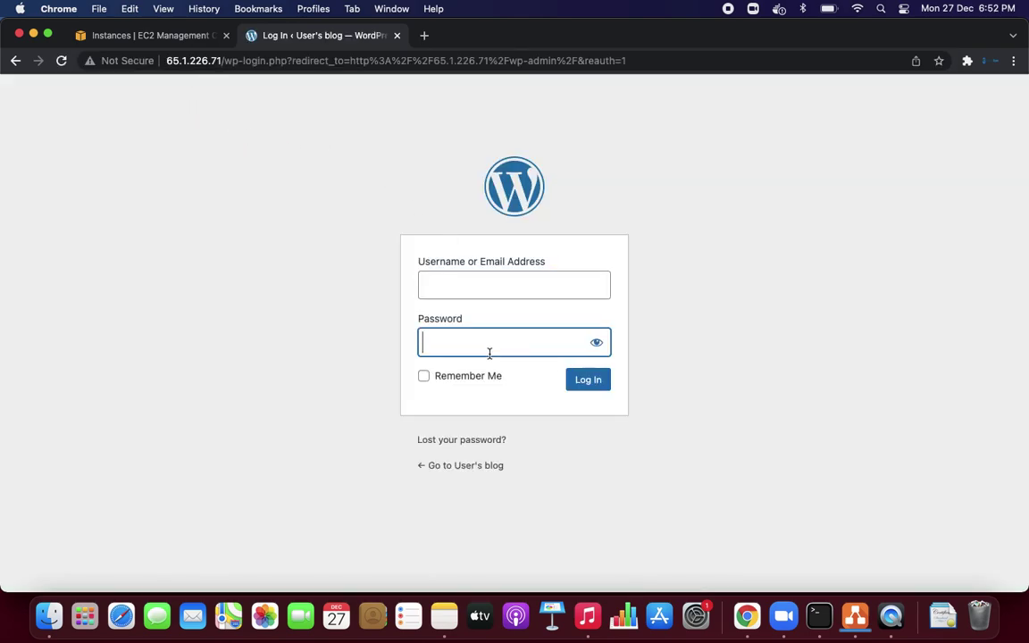
{"action": "left_click", "coordinate": [596, 346]}
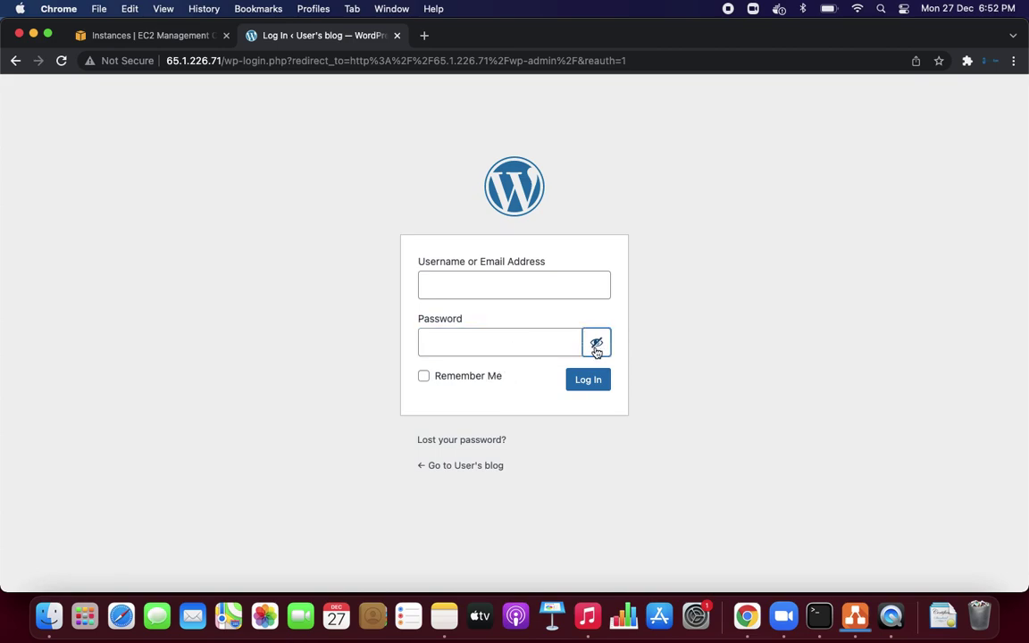
{"action": "left_click", "coordinate": [596, 347]}
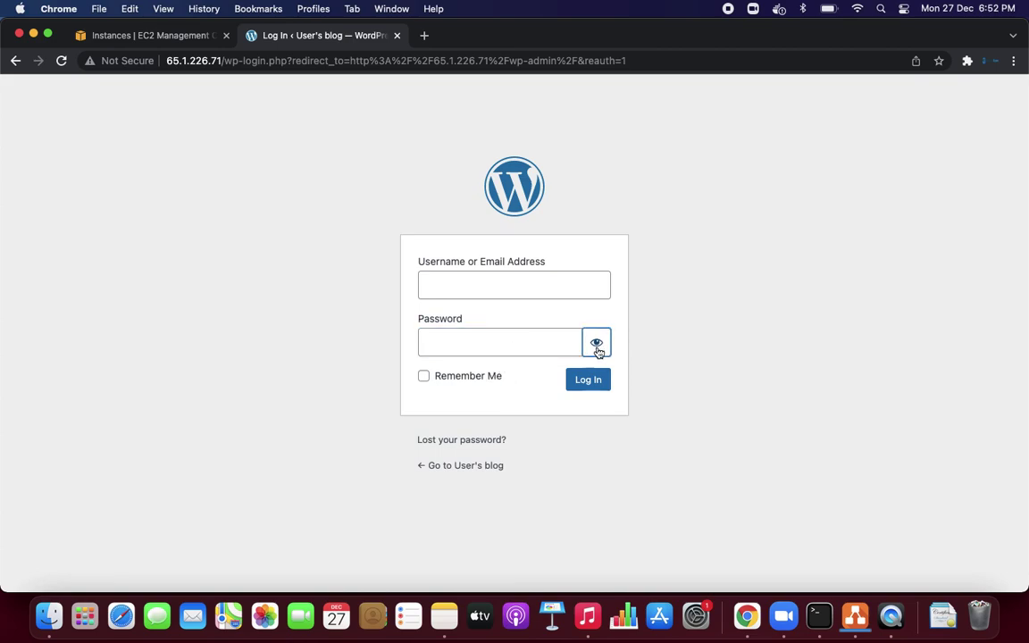
{"action": "left_click", "coordinate": [141, 40]}
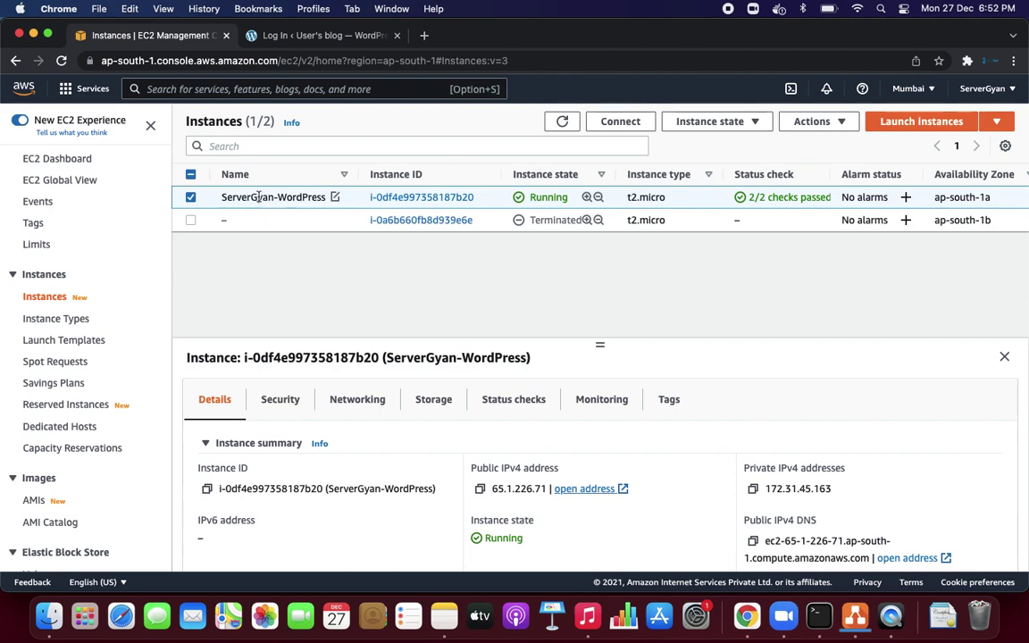
Step: Browse the instance's Actions menu through to the Monitor and troubleshoot submenu
{"action": "left_click", "coordinate": [827, 125]}
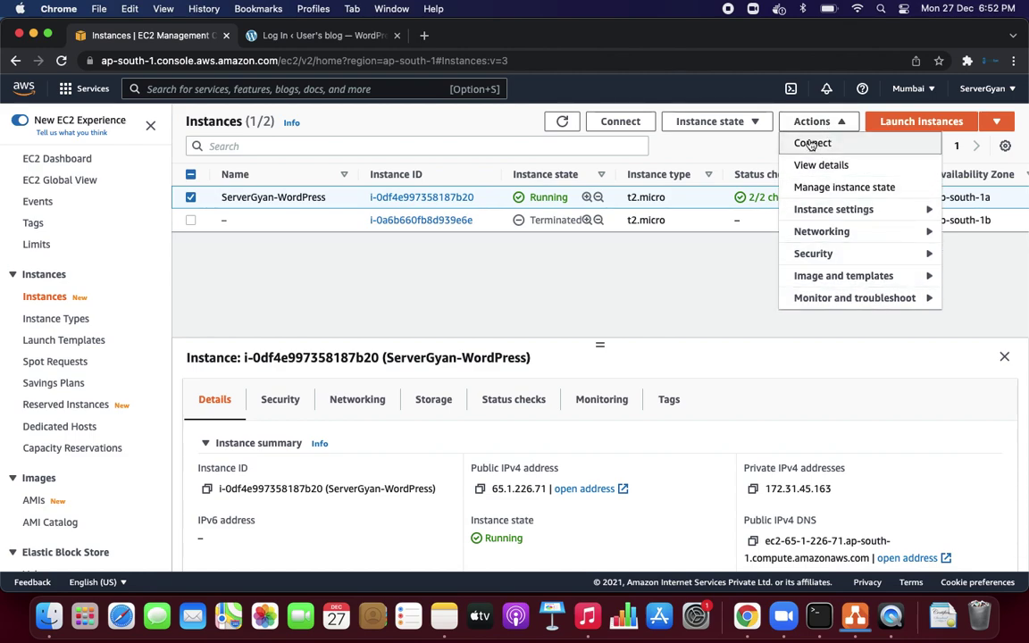
{"action": "left_click", "coordinate": [738, 124]}
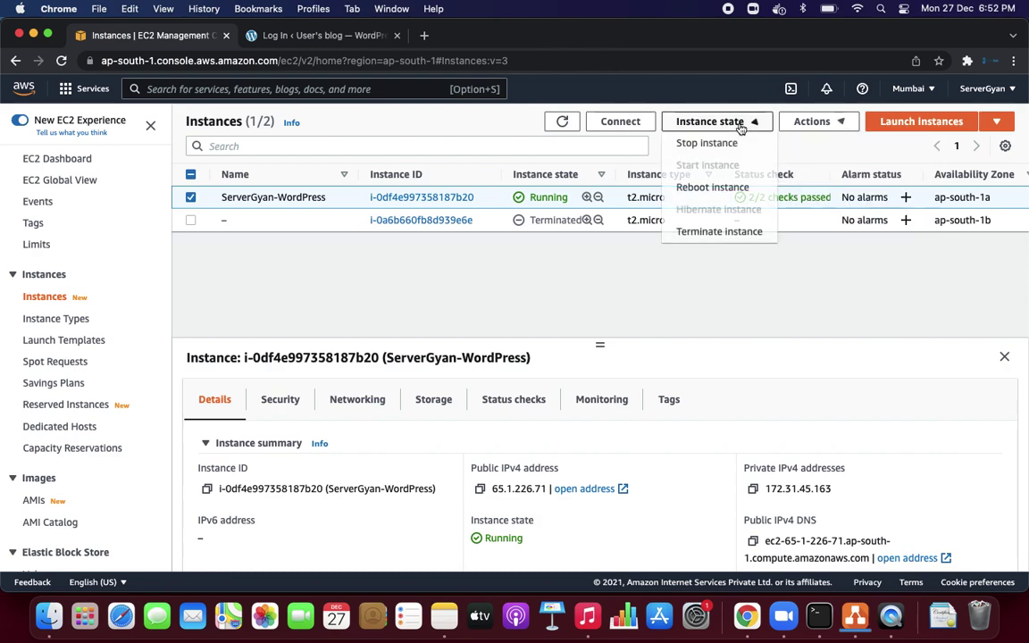
{"action": "left_click", "coordinate": [815, 122]}
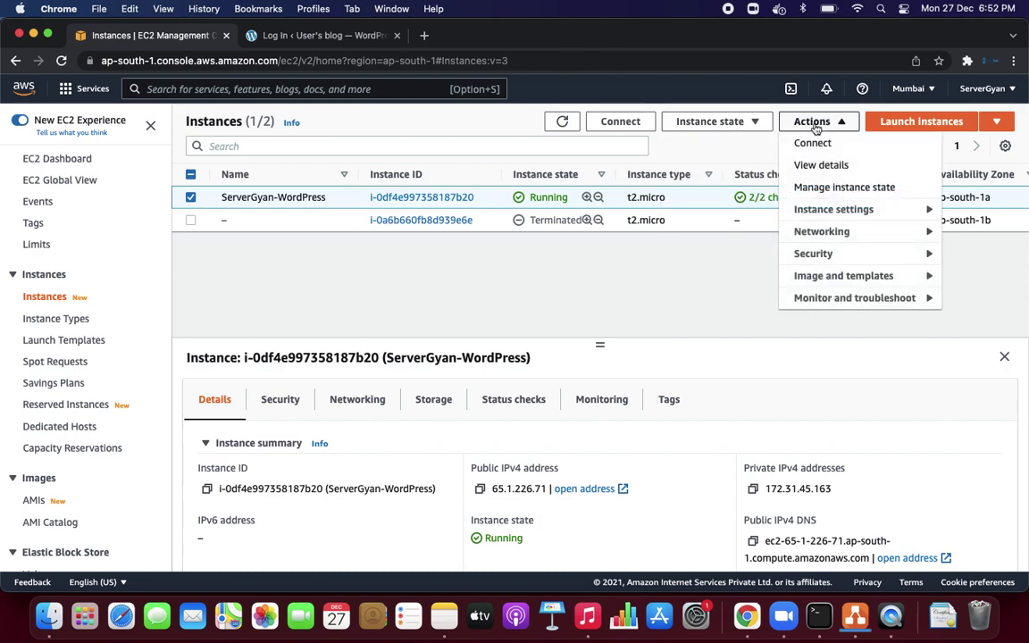
{"action": "left_click", "coordinate": [847, 215]}
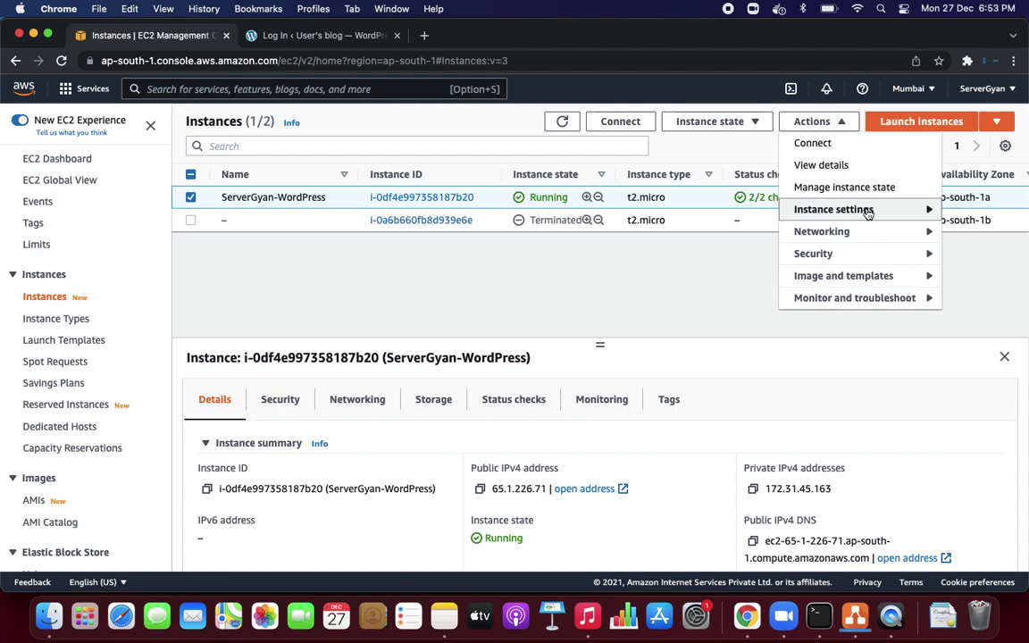
{"action": "left_click", "coordinate": [874, 279]}
{"action": "mouse_move", "coordinate": [874, 304]}
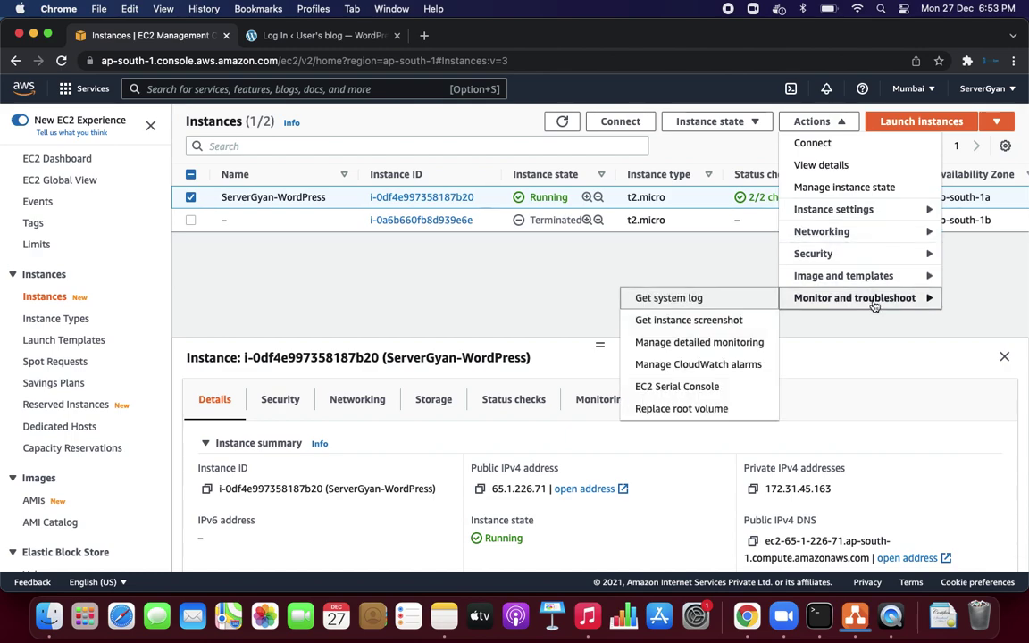
Step: Find the Bitnami application credentials in the instance's system log and select the default username
{"action": "left_click", "coordinate": [684, 300]}
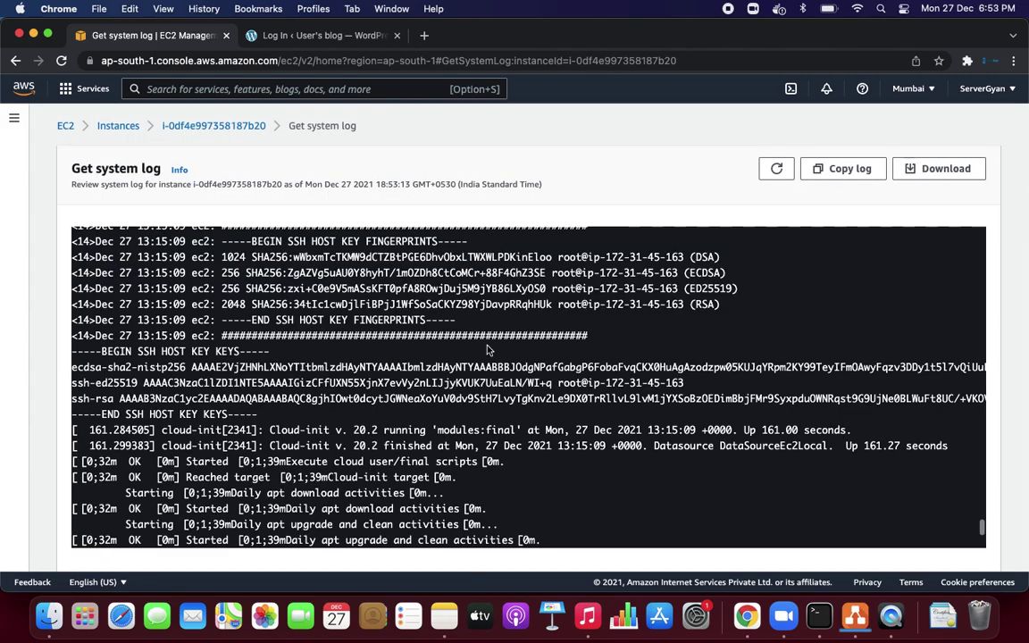
{"action": "scroll", "coordinate": [488, 350], "scroll_direction": "up", "scroll_amount": 3}
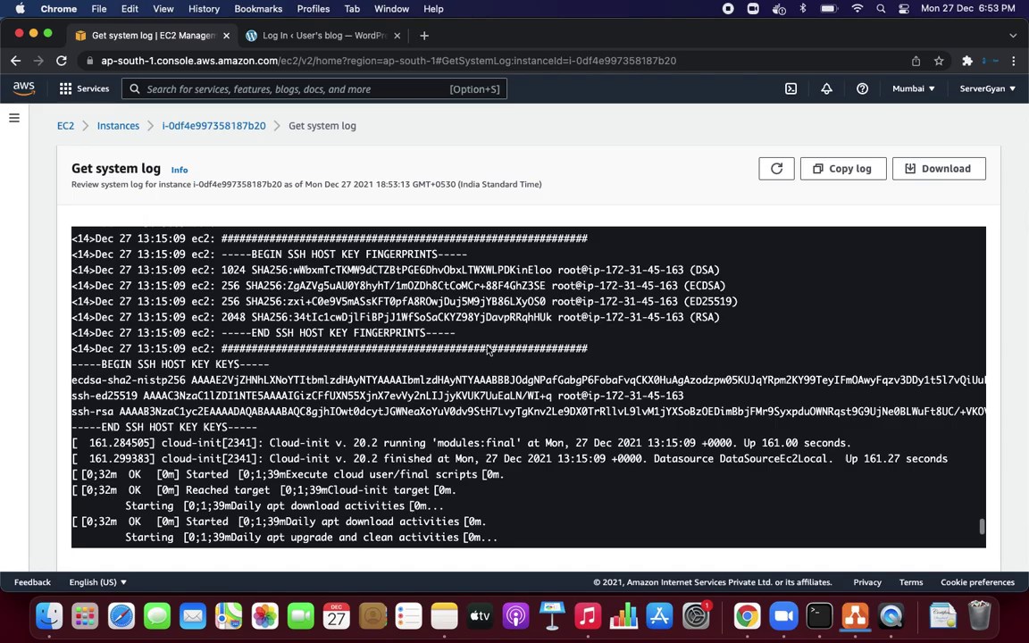
{"action": "scroll", "coordinate": [488, 348], "scroll_direction": "up", "scroll_amount": 3}
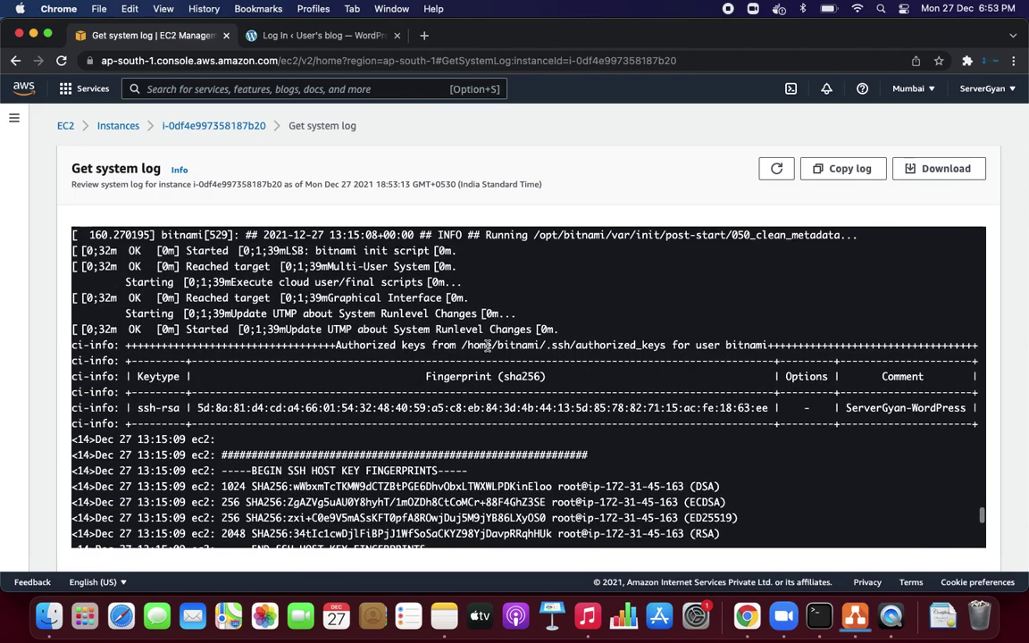
{"action": "scroll", "coordinate": [489, 349], "scroll_direction": "up", "scroll_amount": 7}
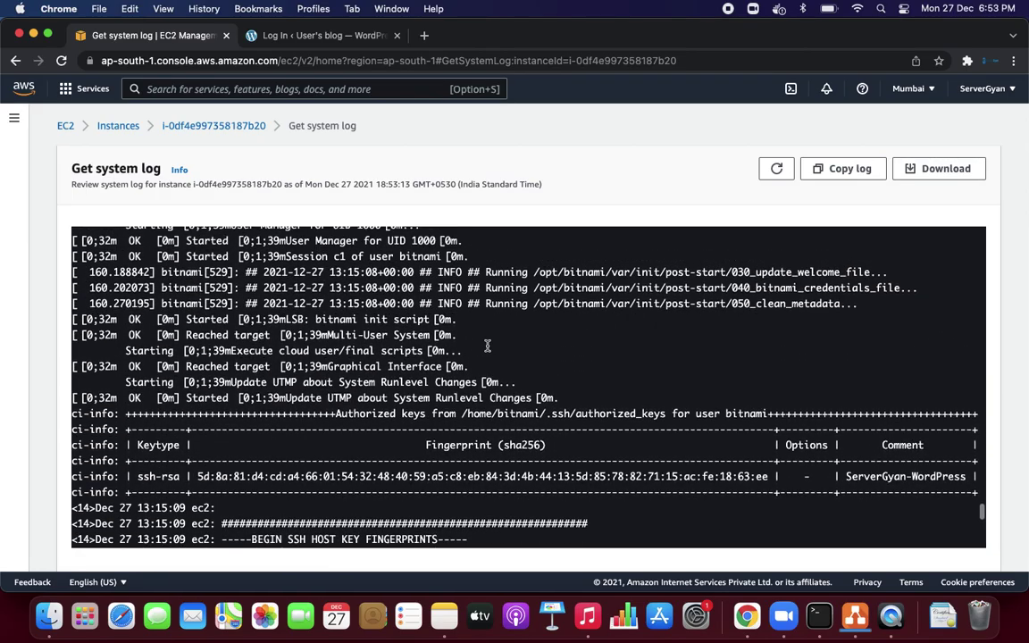
{"action": "scroll", "coordinate": [489, 348], "scroll_direction": "up", "scroll_amount": 20}
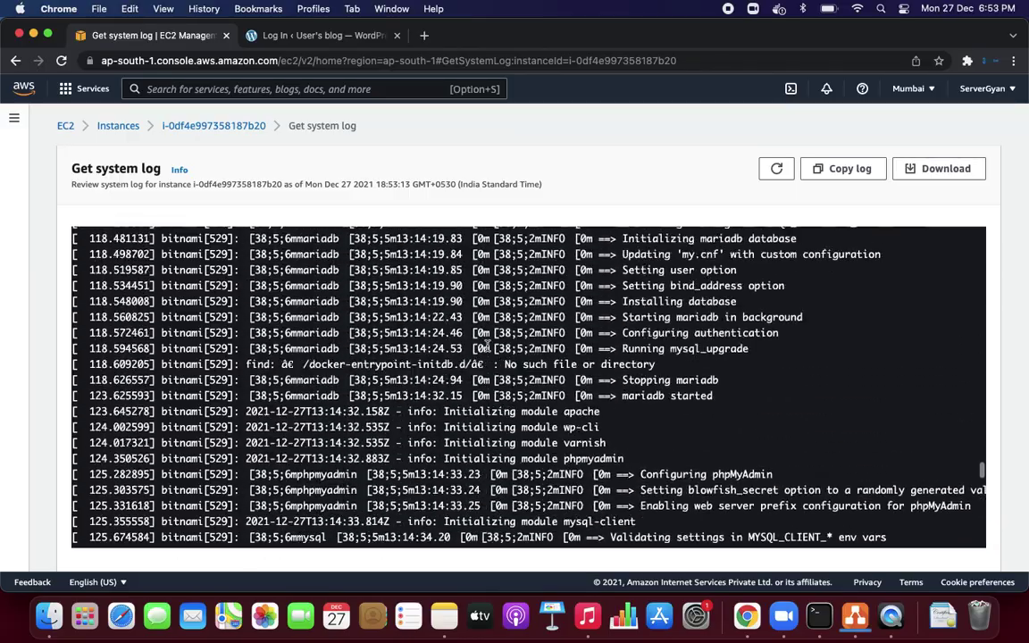
{"action": "scroll", "coordinate": [489, 348], "scroll_direction": "up", "scroll_amount": 20}
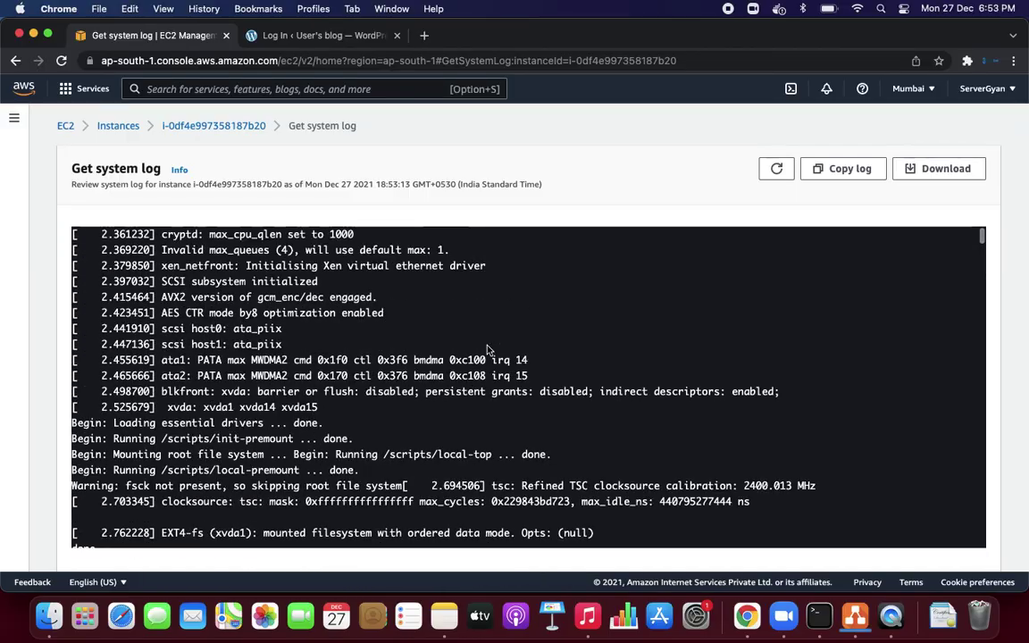
{"action": "scroll", "coordinate": [489, 350], "scroll_direction": "down", "scroll_amount": 20}
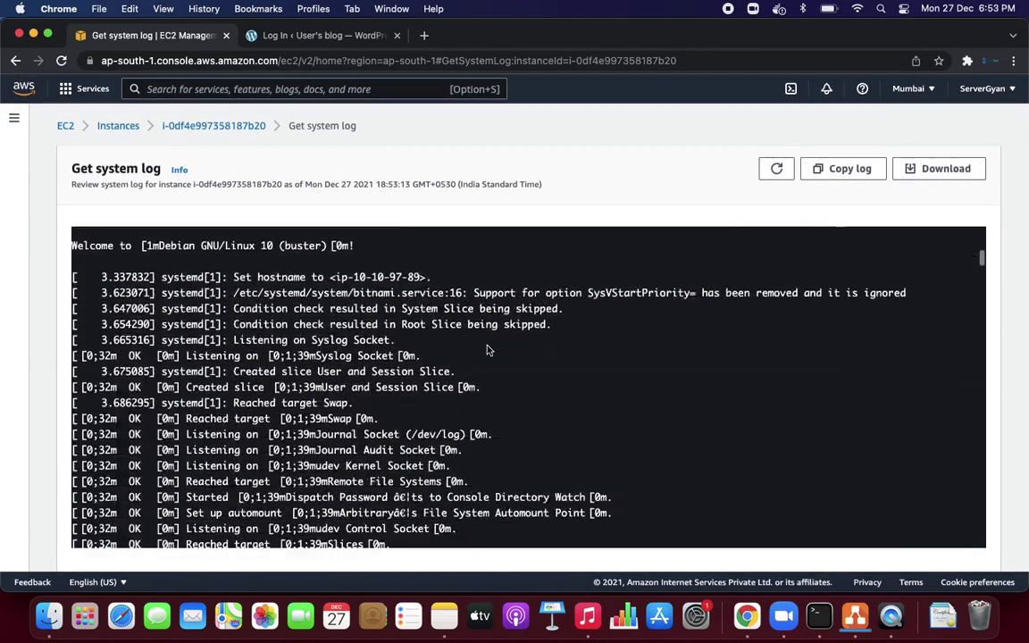
{"action": "scroll", "coordinate": [489, 349], "scroll_direction": "down", "scroll_amount": 20}
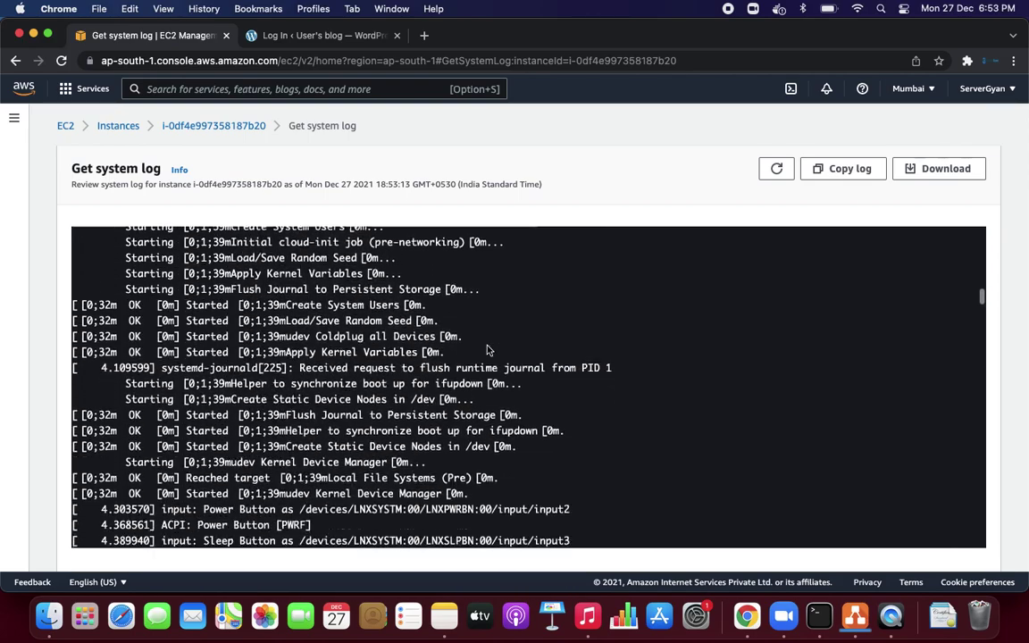
{"action": "scroll", "coordinate": [488, 349], "scroll_direction": "down", "scroll_amount": 15}
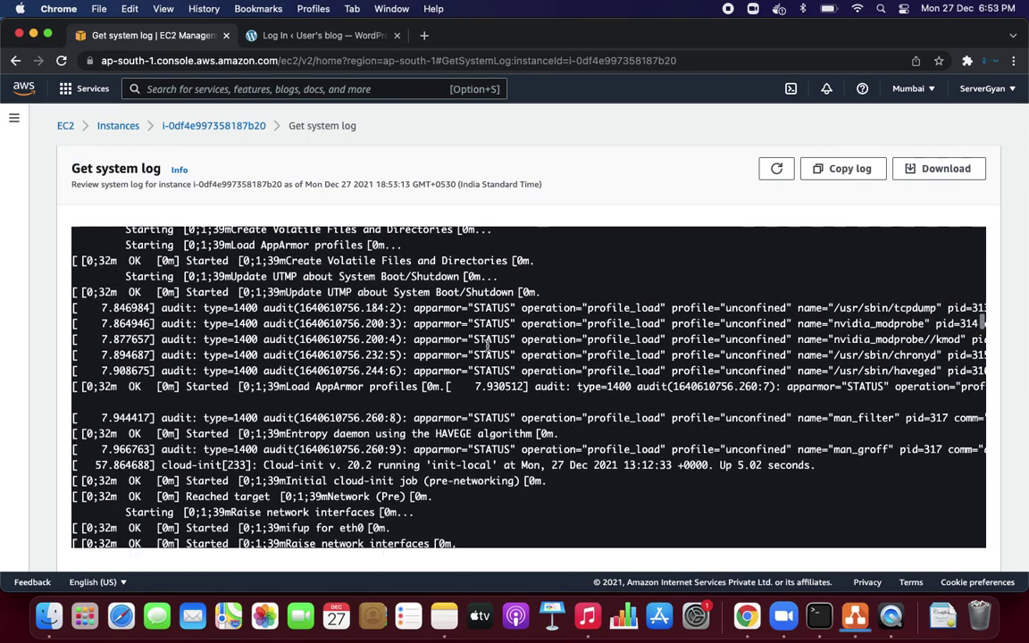
{"action": "scroll", "coordinate": [489, 349], "scroll_direction": "down", "scroll_amount": 1}
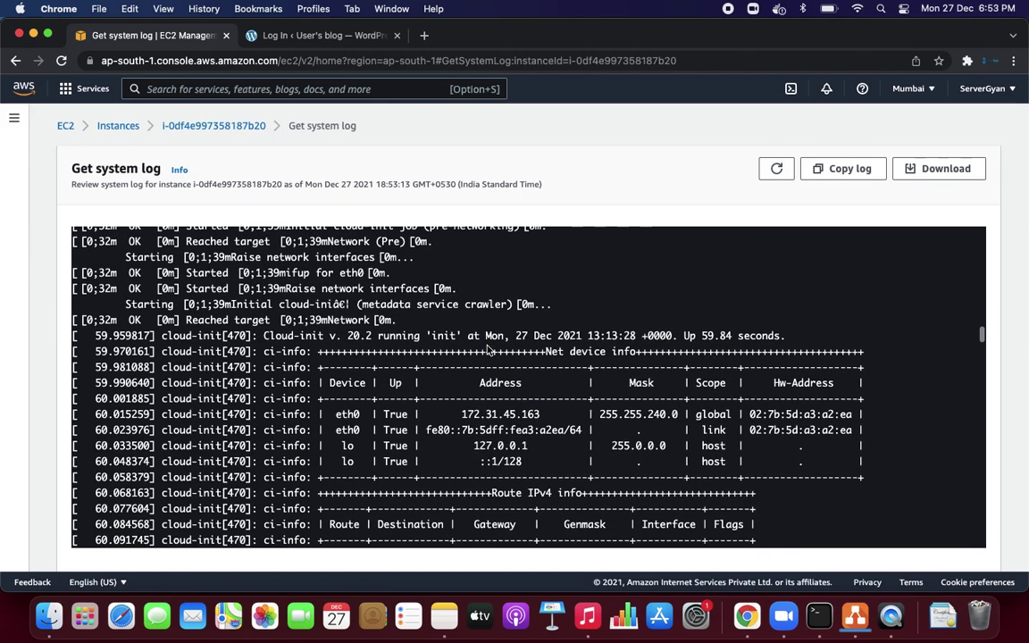
{"action": "scroll", "coordinate": [488, 349], "scroll_direction": "down", "scroll_amount": 15}
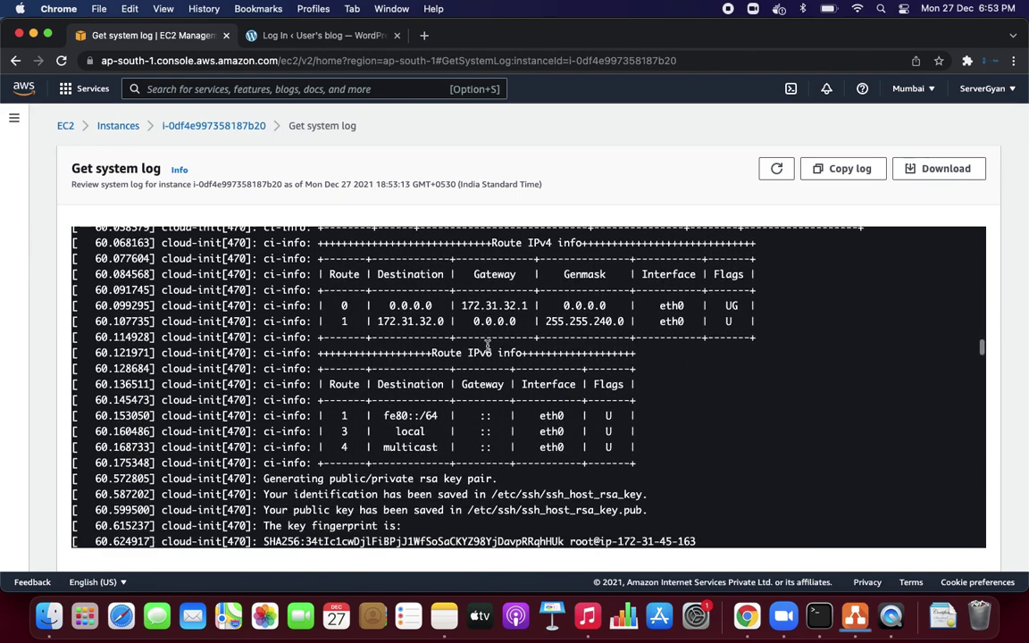
{"action": "scroll", "coordinate": [488, 346], "scroll_direction": "down", "scroll_amount": 20}
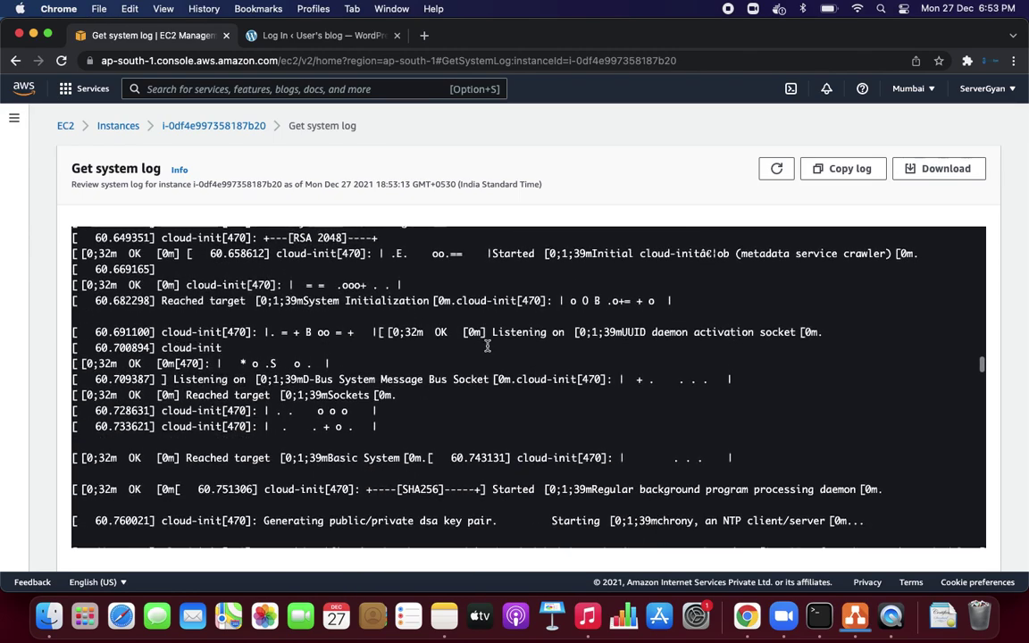
{"action": "scroll", "coordinate": [488, 346], "scroll_direction": "down", "scroll_amount": 19}
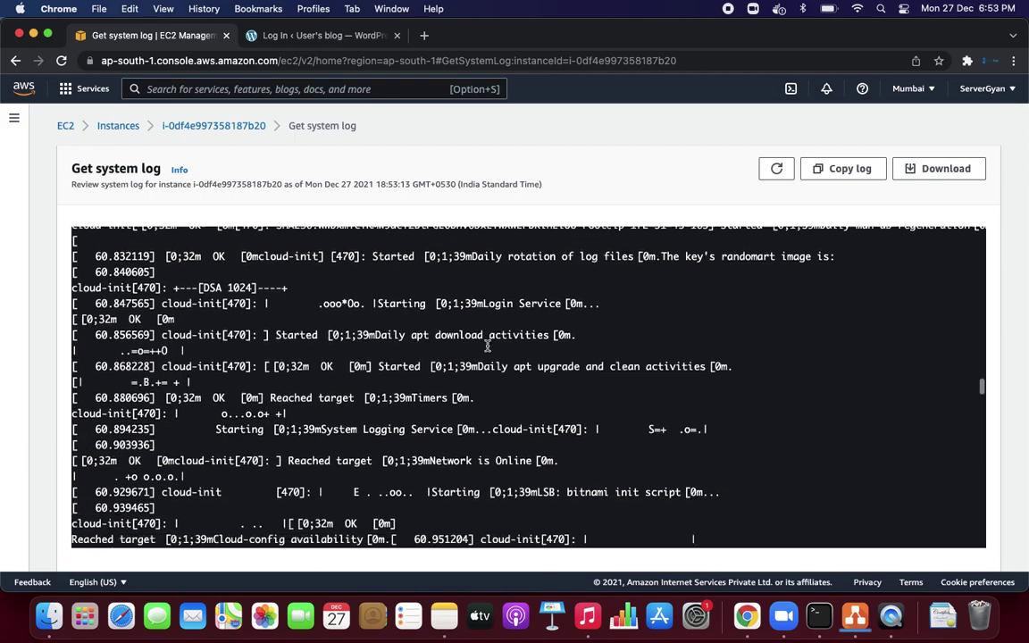
{"action": "scroll", "coordinate": [487, 349], "scroll_direction": "down", "scroll_amount": 20}
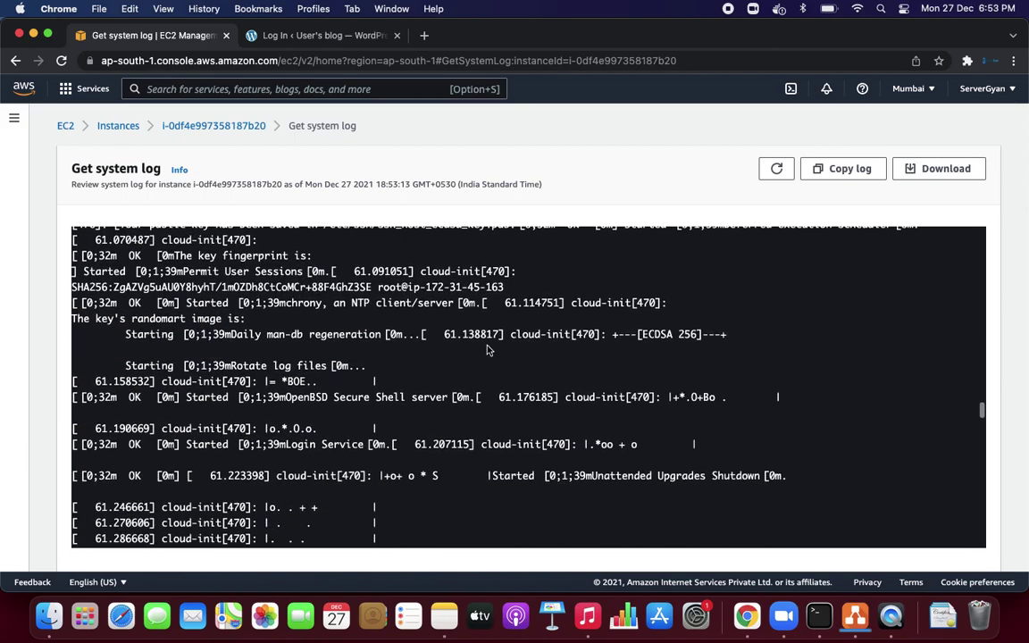
{"action": "scroll", "coordinate": [488, 350], "scroll_direction": "down", "scroll_amount": 20}
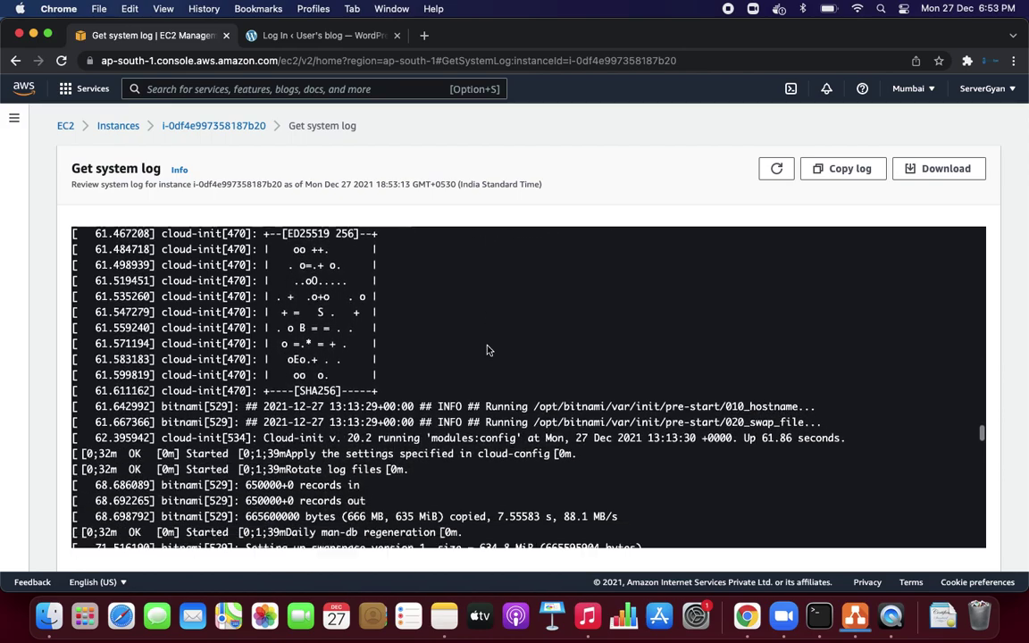
{"action": "scroll", "coordinate": [488, 348], "scroll_direction": "down", "scroll_amount": 16}
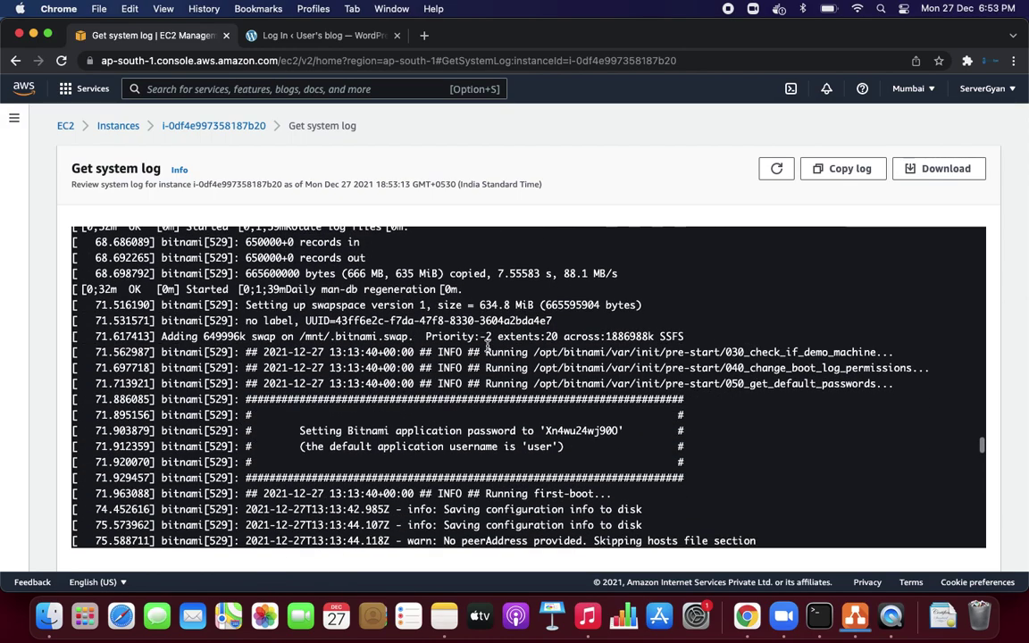
{"action": "double_click", "coordinate": [536, 444]}
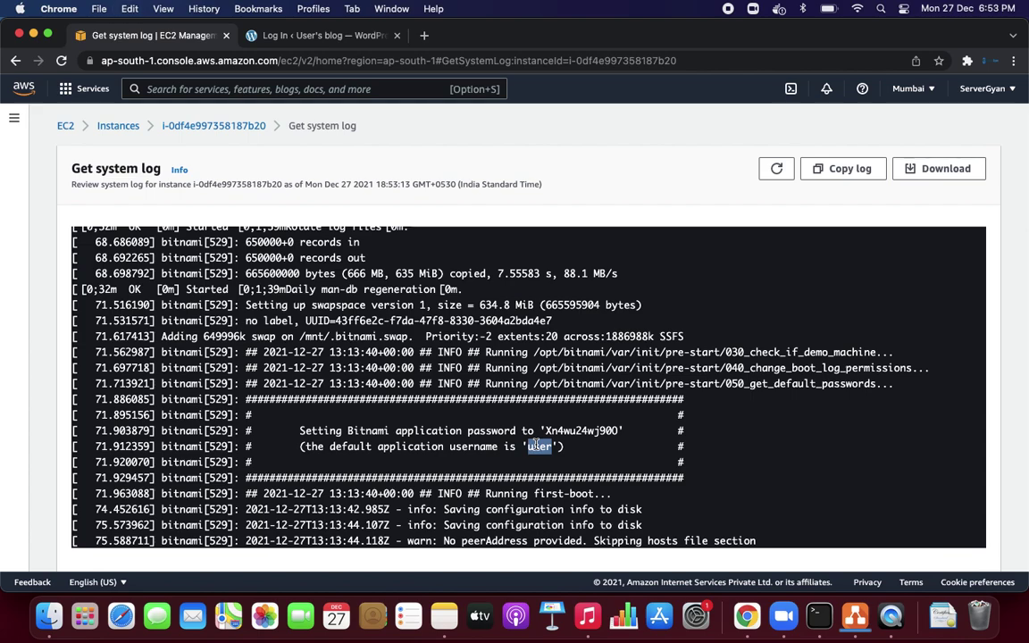
{"action": "left_click", "coordinate": [322, 35]}
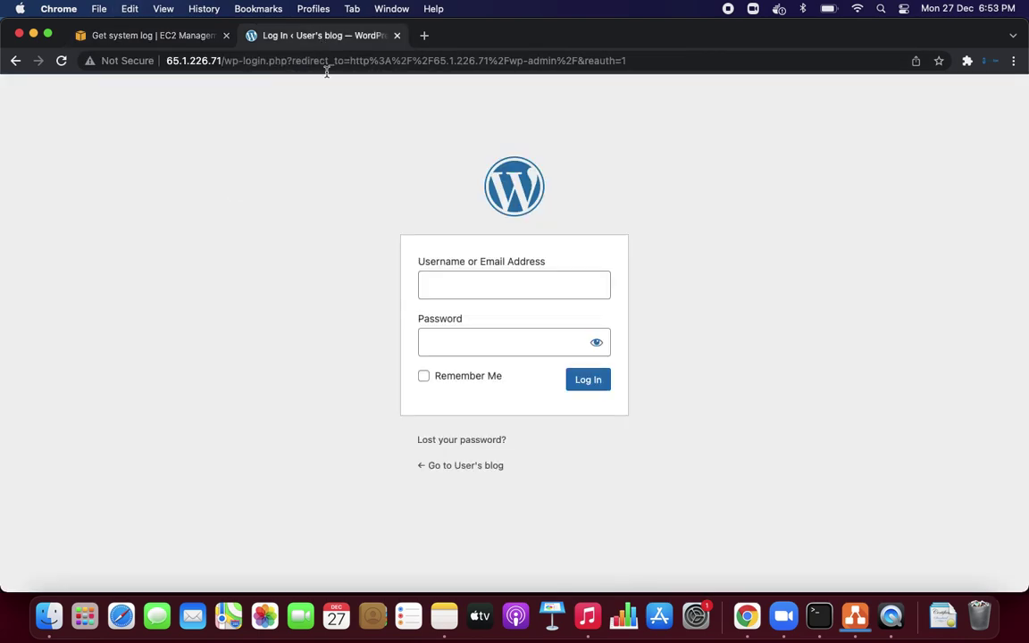
Step: Log in as 'user' with the application password copied from the system log, ticking Remember Me
{"action": "left_click", "coordinate": [447, 297]}
{"action": "type", "text": "user"}
{"action": "left_click", "coordinate": [454, 341]}
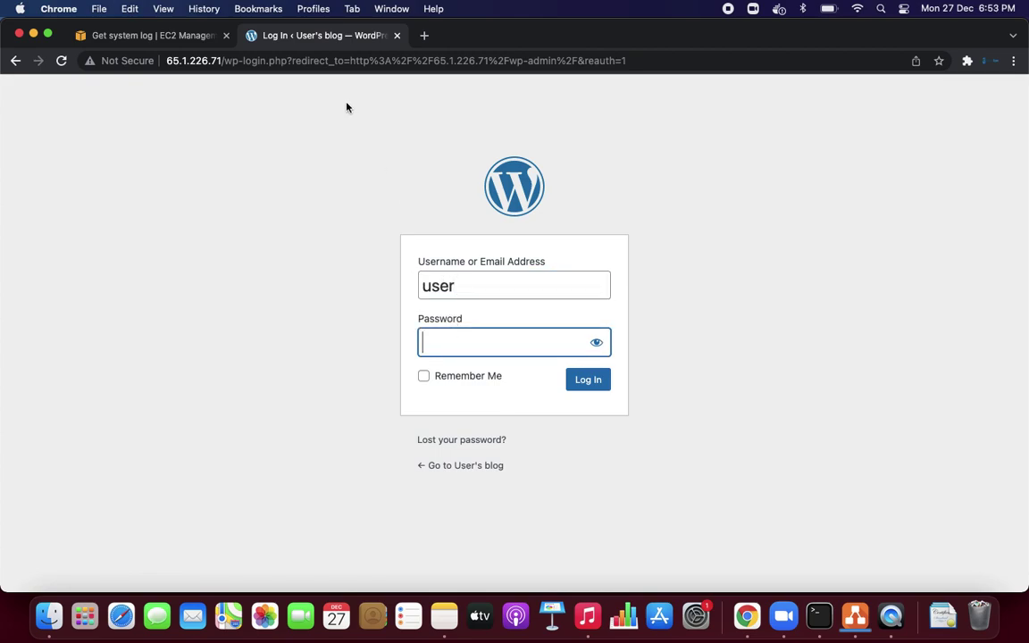
{"action": "left_click", "coordinate": [213, 36]}
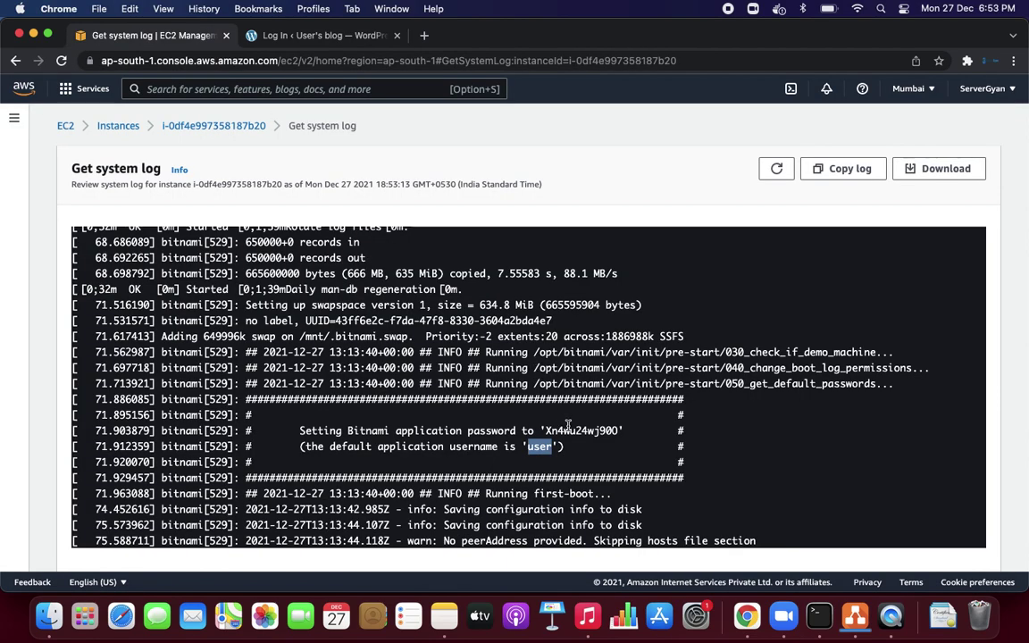
{"action": "double_click", "coordinate": [569, 429]}
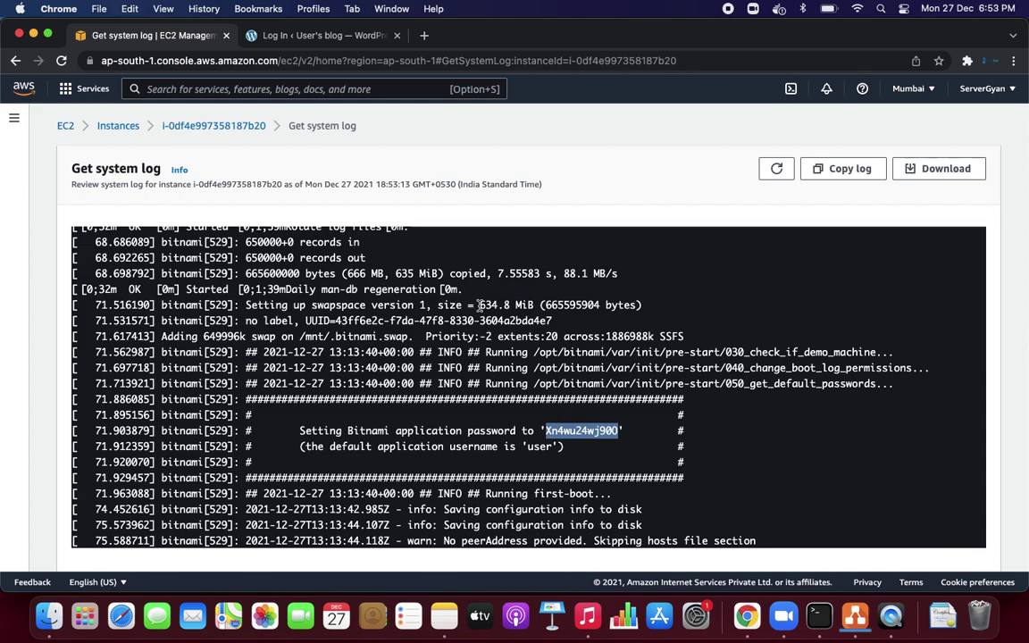
{"action": "left_click", "coordinate": [329, 37]}
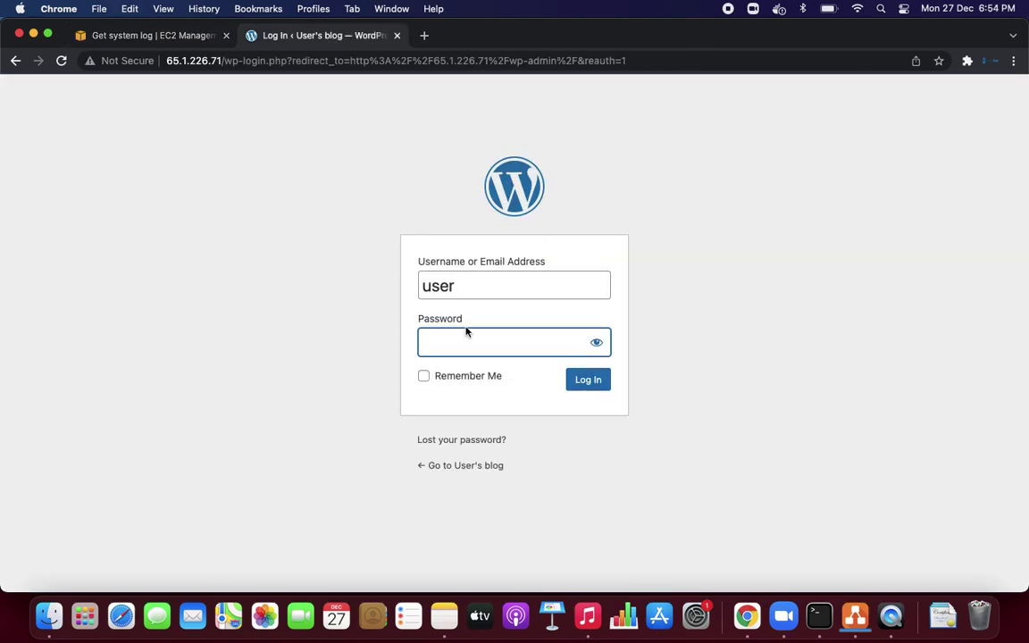
{"action": "key", "text": "super+v"}
{"action": "left_click", "coordinate": [423, 376]}
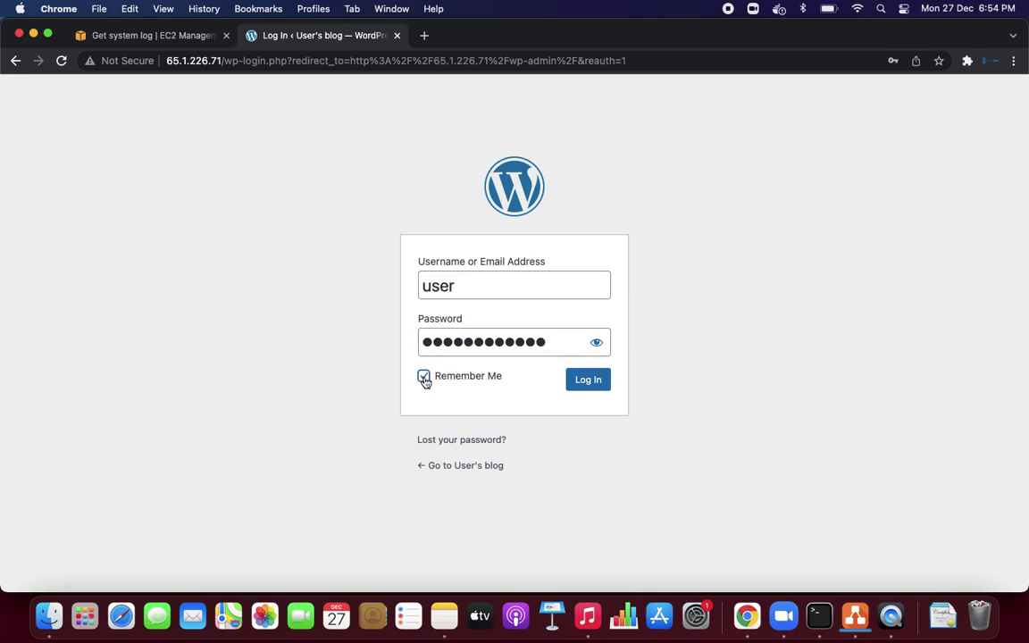
{"action": "left_click", "coordinate": [589, 380]}
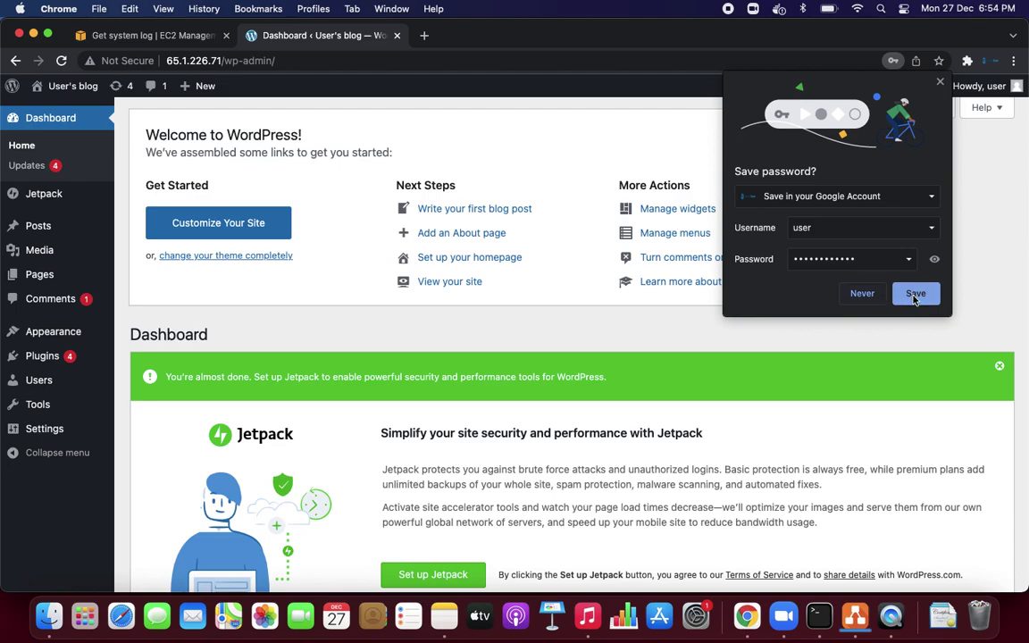
Step: Replace the Docker note in Apple Notes with the 'Servergyan wordpress' login credentials
{"action": "left_click", "coordinate": [441, 617]}
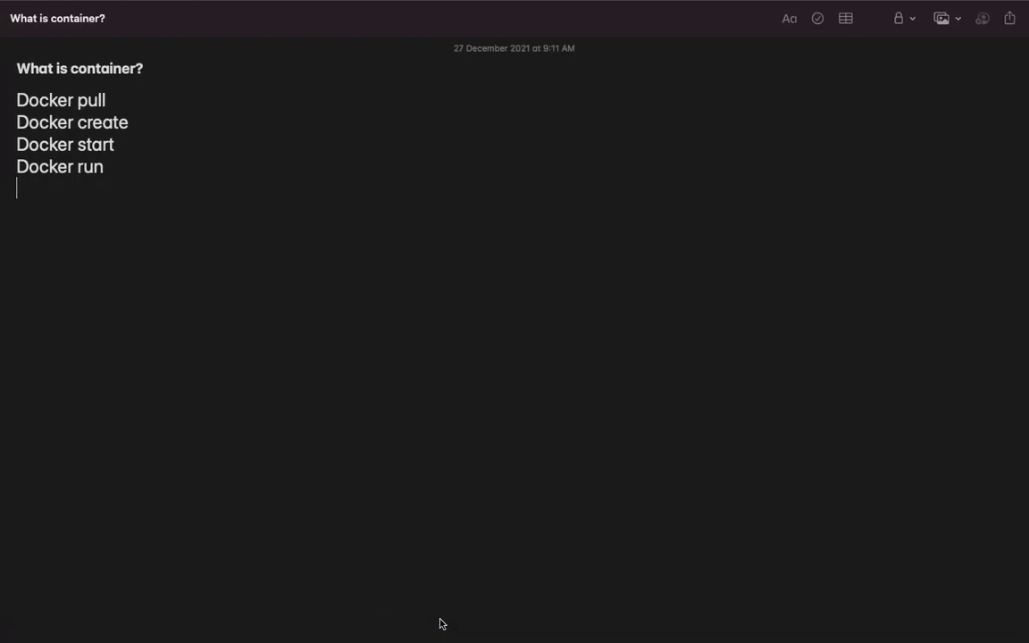
{"action": "key", "text": "super+a"}
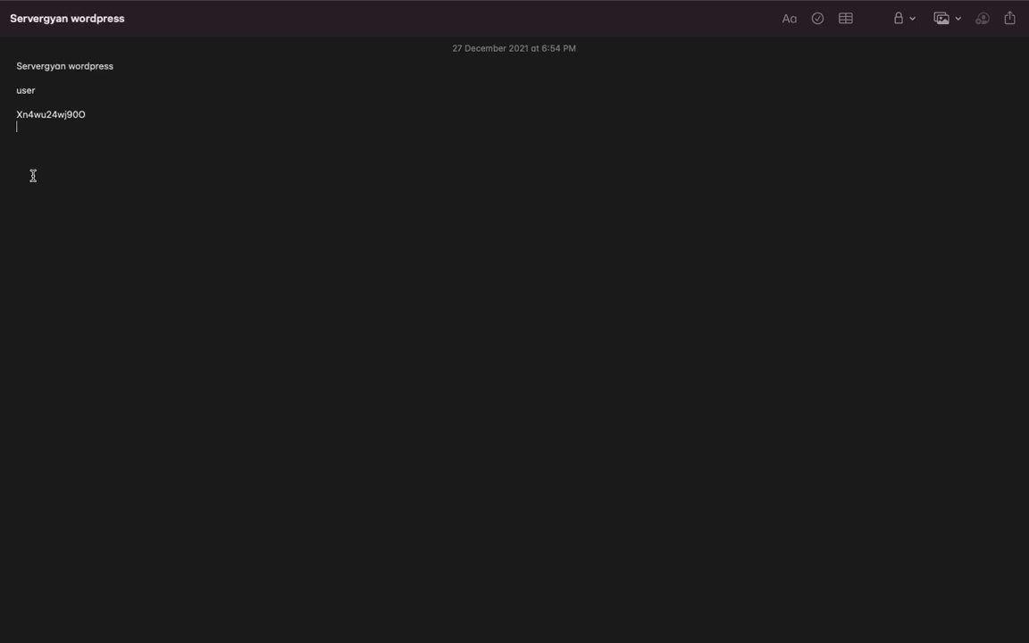
{"action": "key", "text": "super+Tab"}
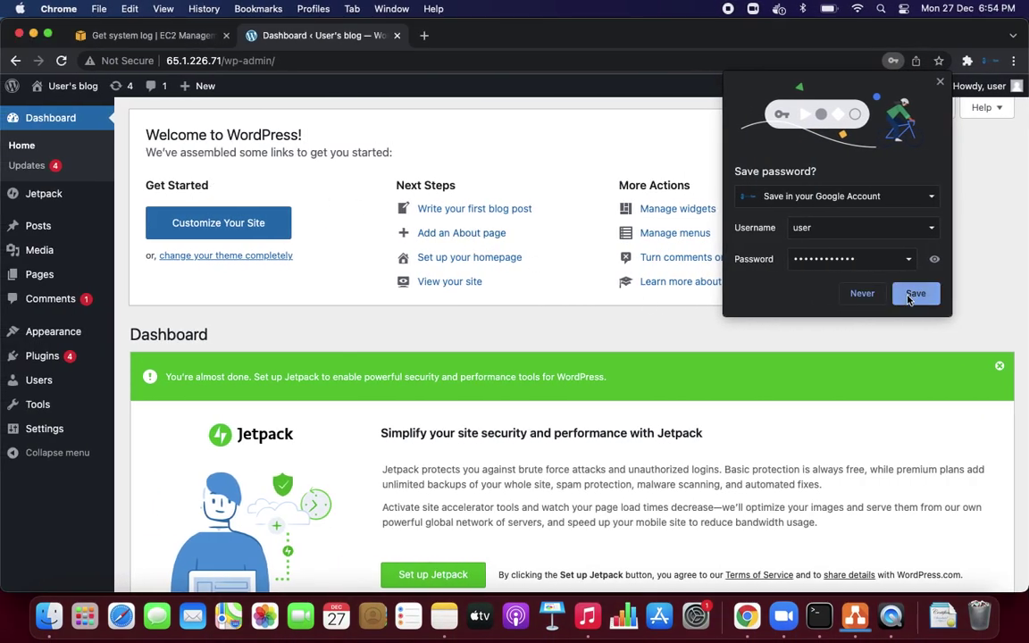
Step: Save the login in the browser, then select the pending demo comment under Comments
{"action": "left_click", "coordinate": [911, 292]}
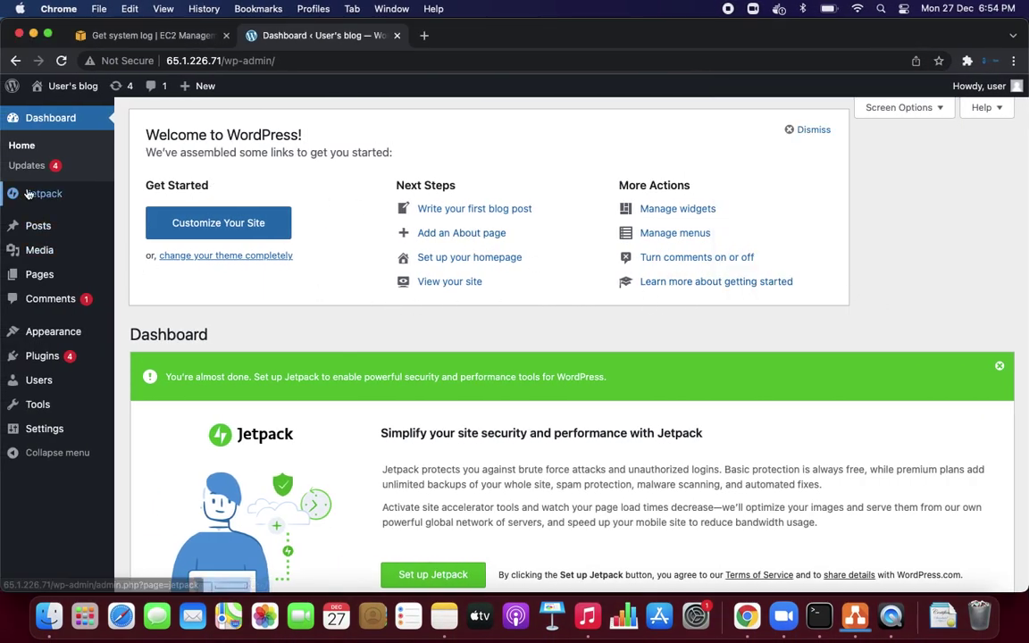
{"action": "scroll", "coordinate": [246, 265], "scroll_direction": "down", "scroll_amount": 5}
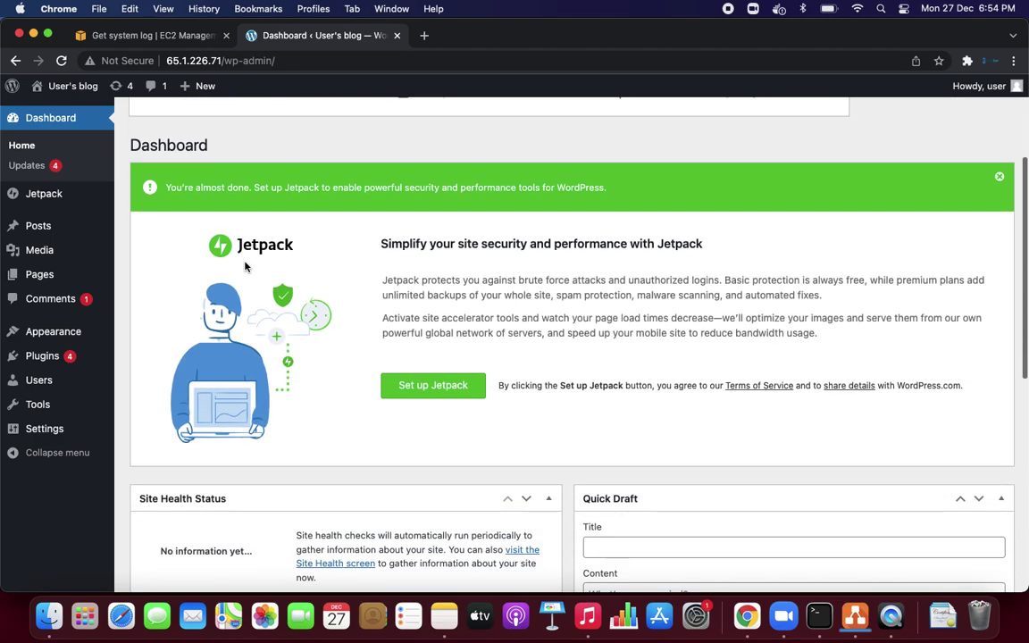
{"action": "scroll", "coordinate": [248, 265], "scroll_direction": "up", "scroll_amount": 5}
{"action": "left_click", "coordinate": [81, 296]}
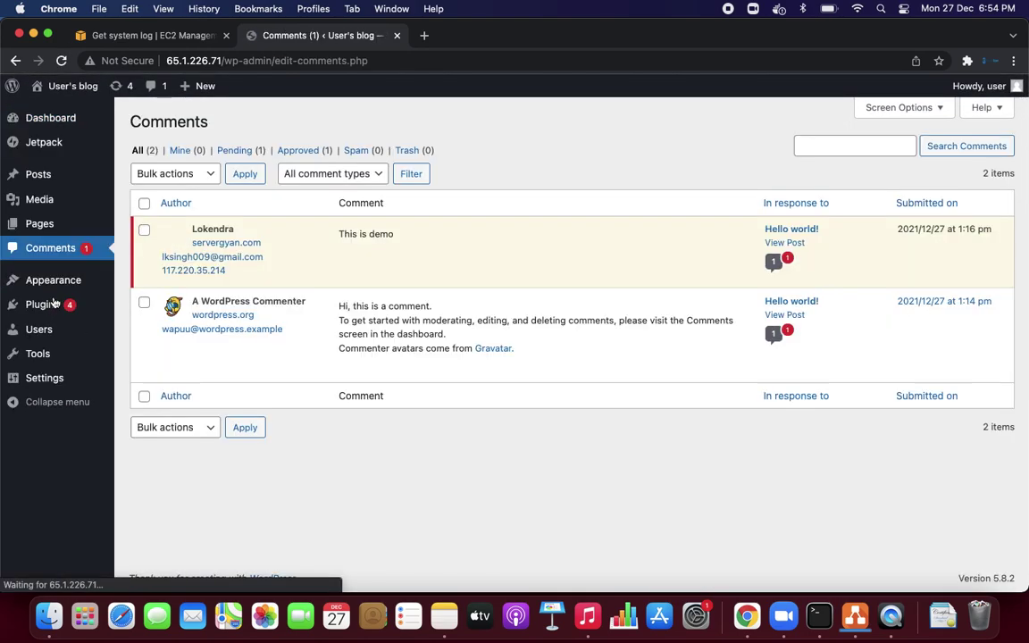
{"action": "left_click", "coordinate": [143, 231]}
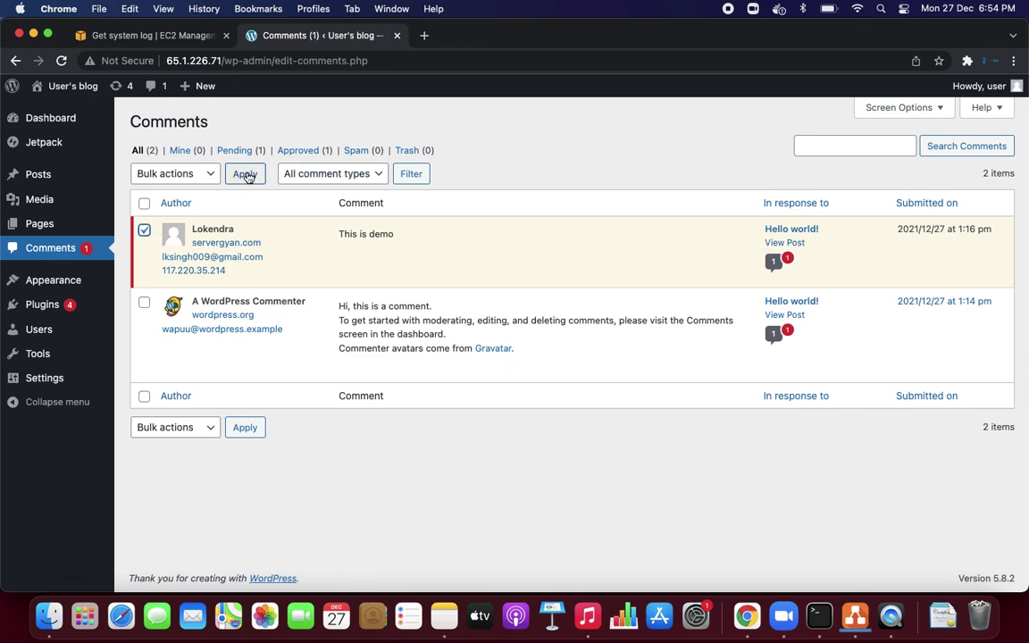
{"action": "left_click", "coordinate": [245, 174]}
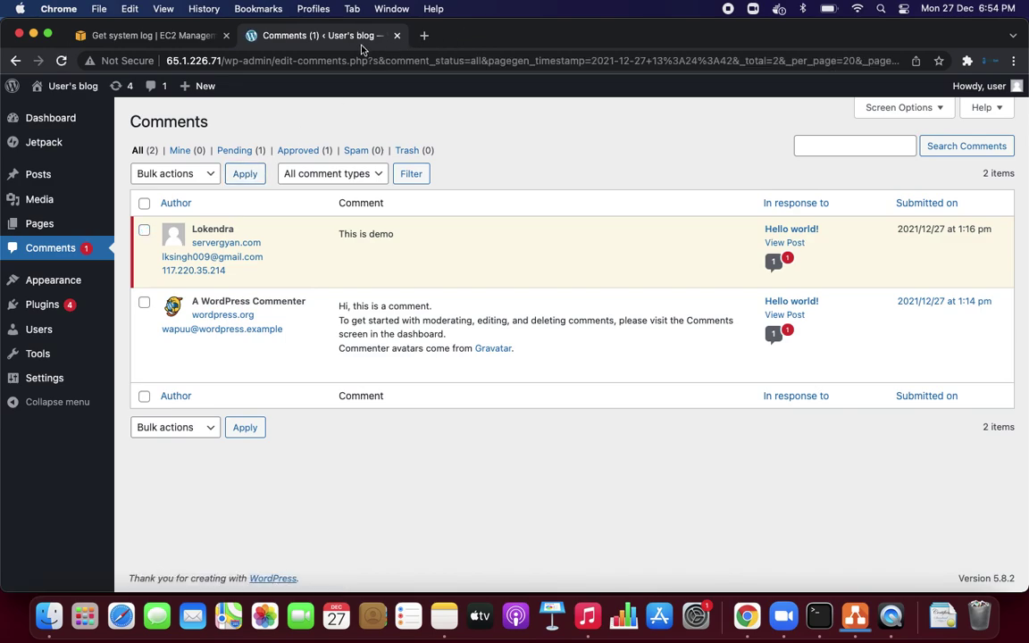
Step: Approve the pending 'This is demo' comment on the Comments page
{"action": "left_click_drag", "start_coordinate": [220, 60], "coordinate": [167, 60]}
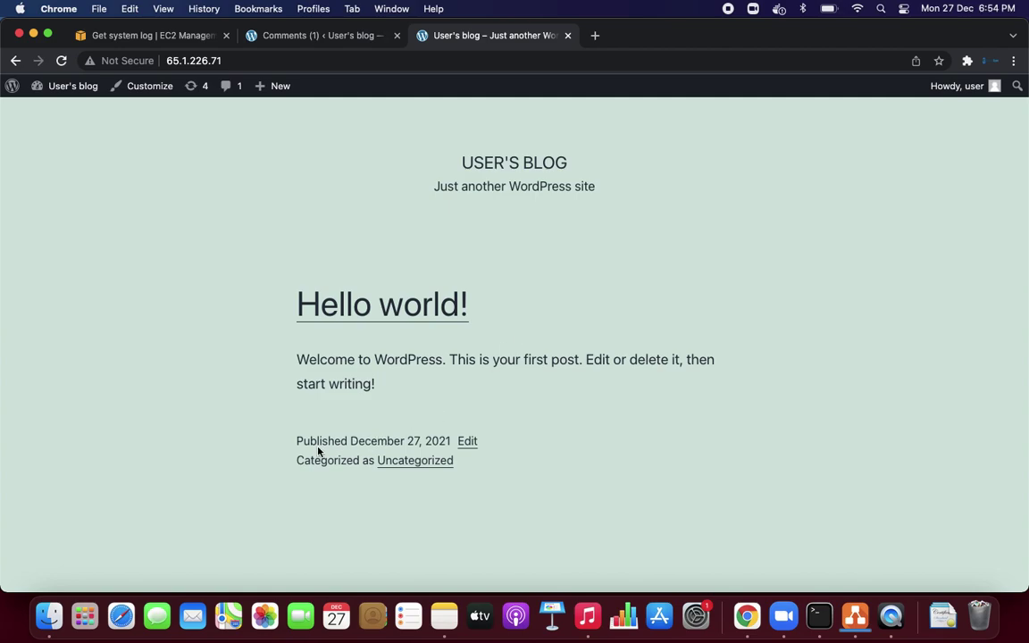
{"action": "scroll", "coordinate": [466, 441], "scroll_direction": "down", "scroll_amount": 8}
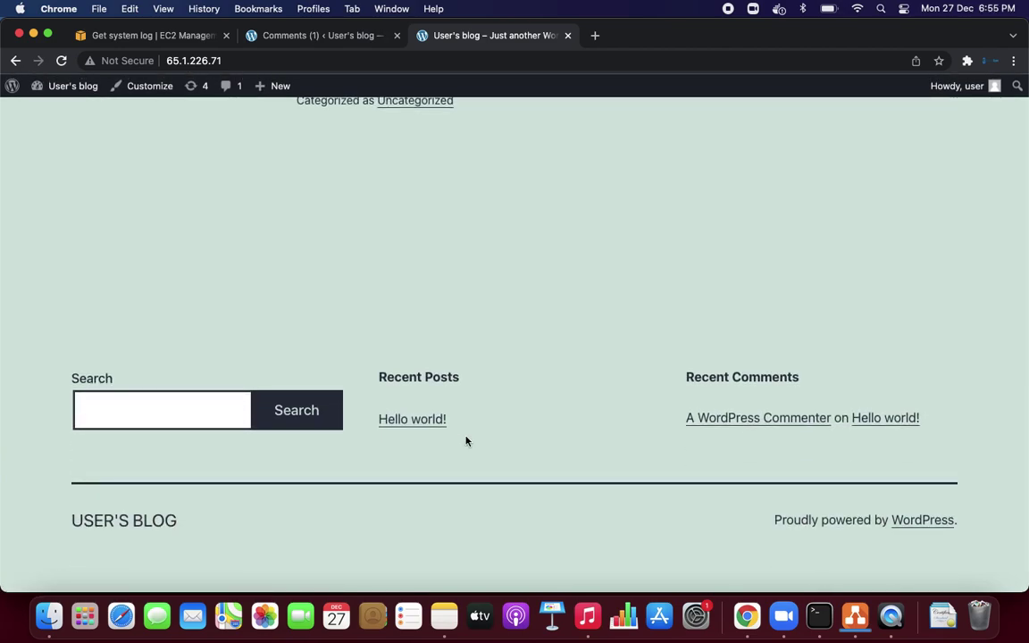
{"action": "scroll", "coordinate": [466, 441], "scroll_direction": "up", "scroll_amount": 8}
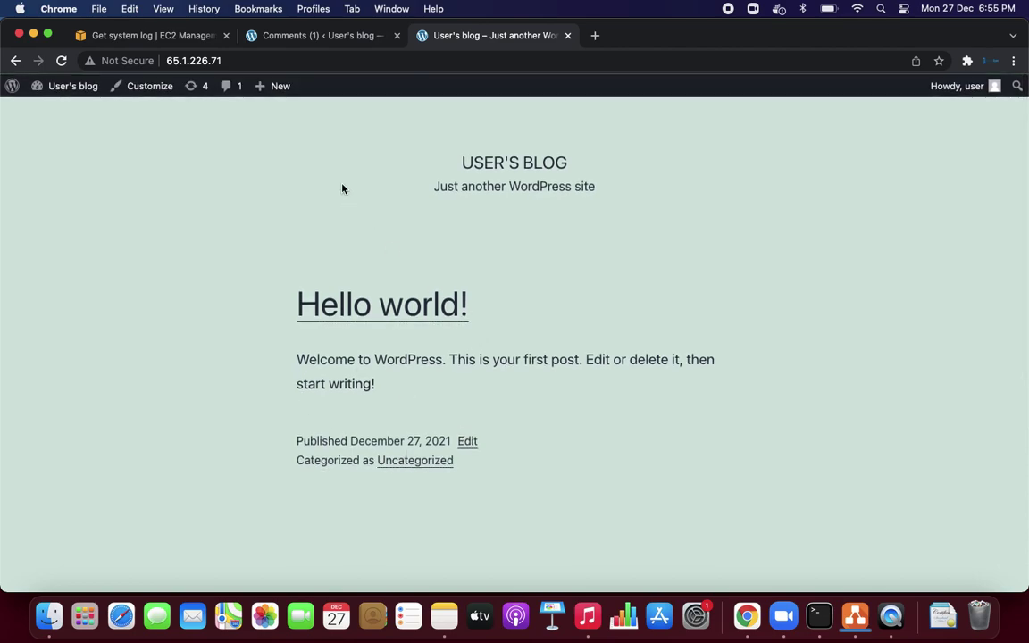
{"action": "mouse_move", "coordinate": [275, 87]}
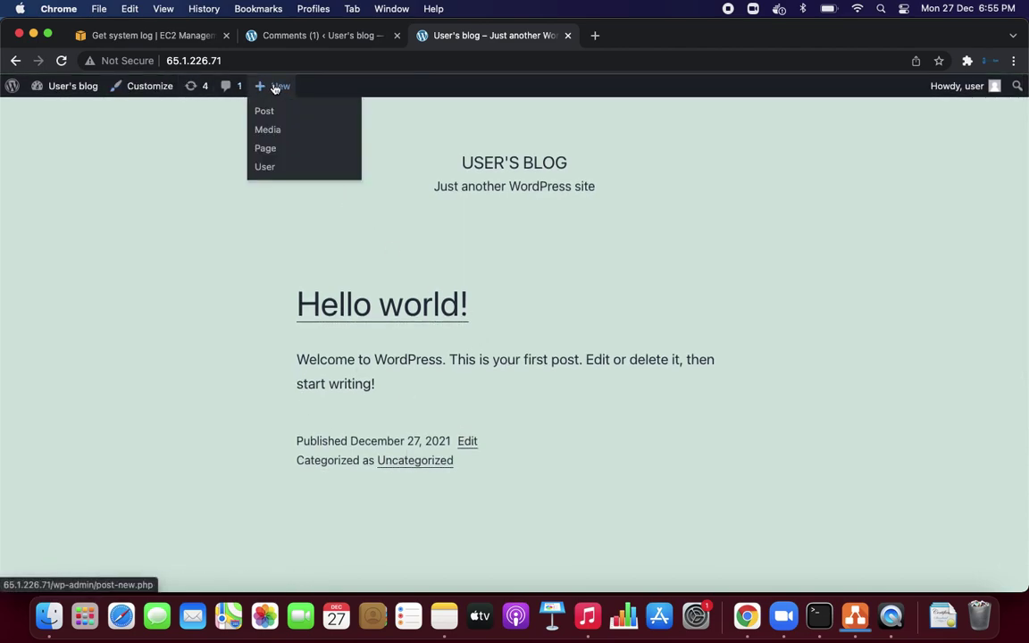
{"action": "left_click", "coordinate": [234, 87]}
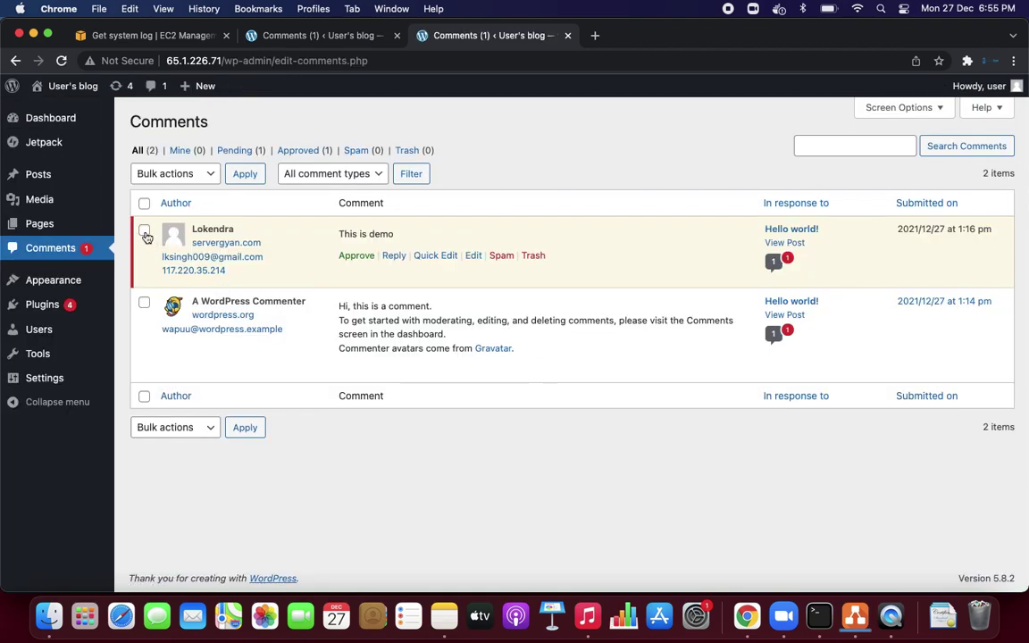
{"action": "left_click", "coordinate": [144, 231]}
{"action": "left_click", "coordinate": [356, 259]}
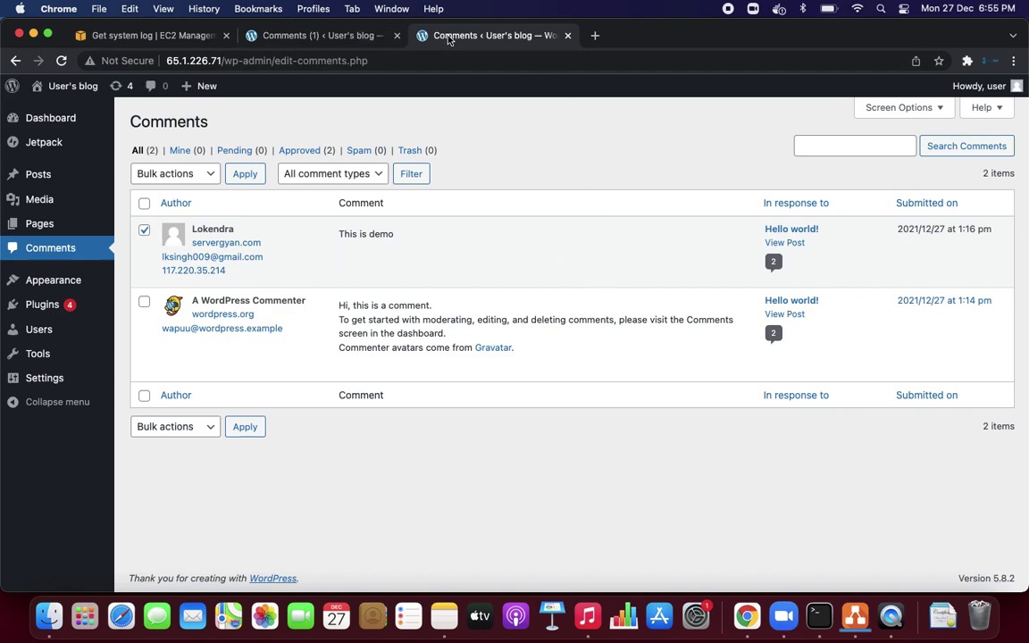
Step: Load the live blog at 65.1.226.71 and check the new comment on Hello world!
{"action": "left_click", "coordinate": [596, 37]}
{"action": "type", "text": "65.1.226.71/"}
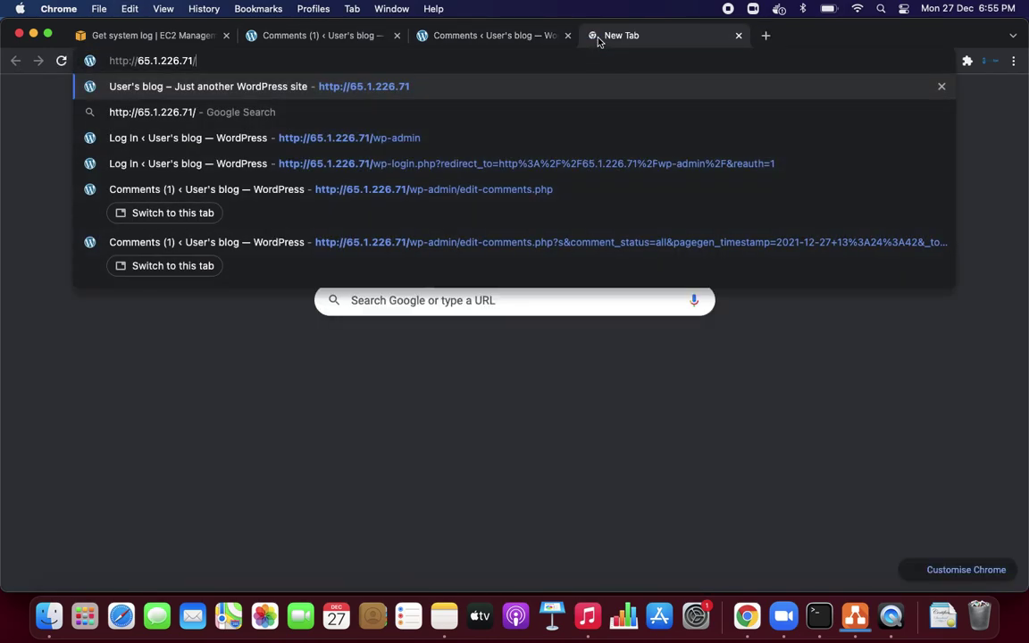
{"action": "key", "text": "Return"}
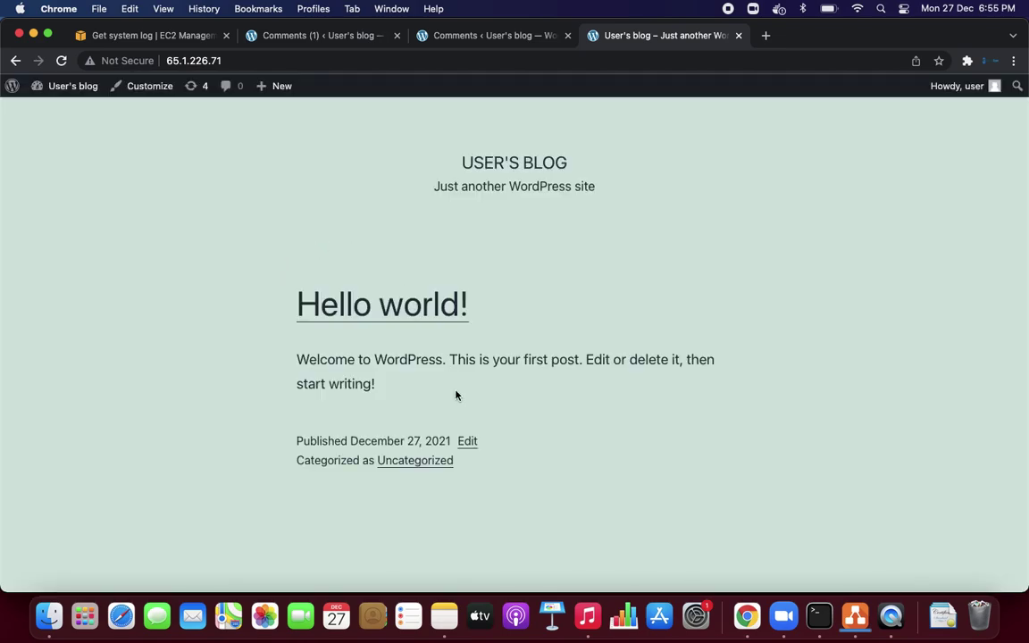
{"action": "scroll", "coordinate": [455, 396], "scroll_direction": "down", "scroll_amount": 10}
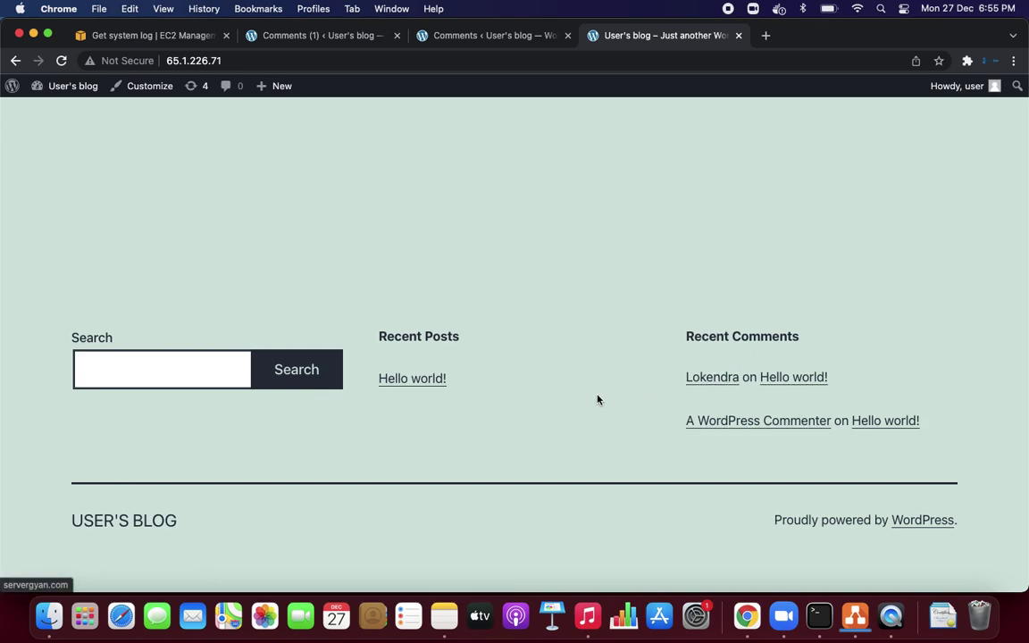
{"action": "left_click", "coordinate": [875, 429]}
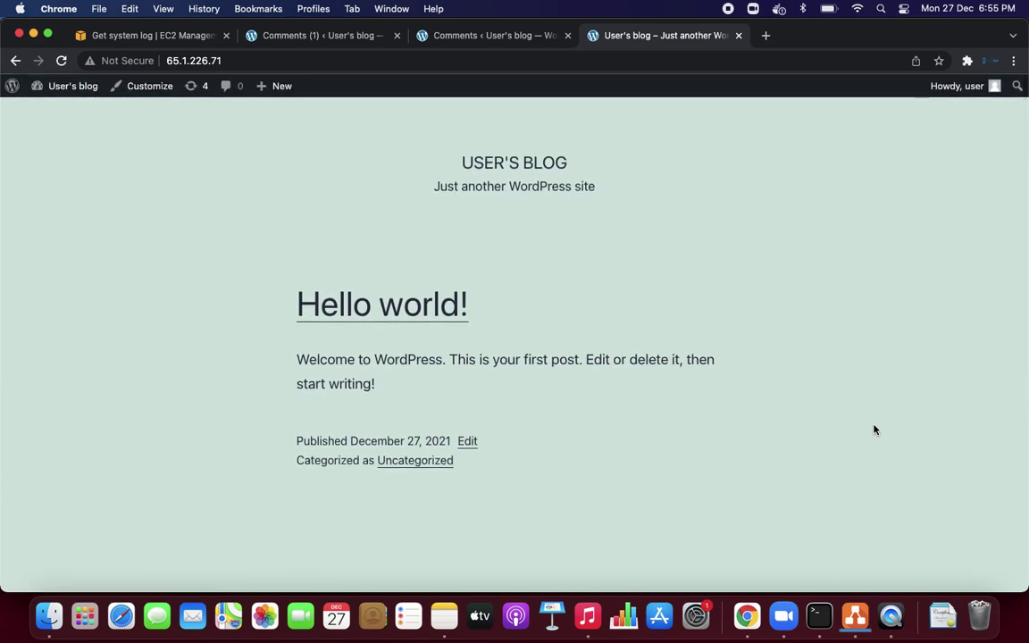
{"action": "left_click", "coordinate": [314, 40]}
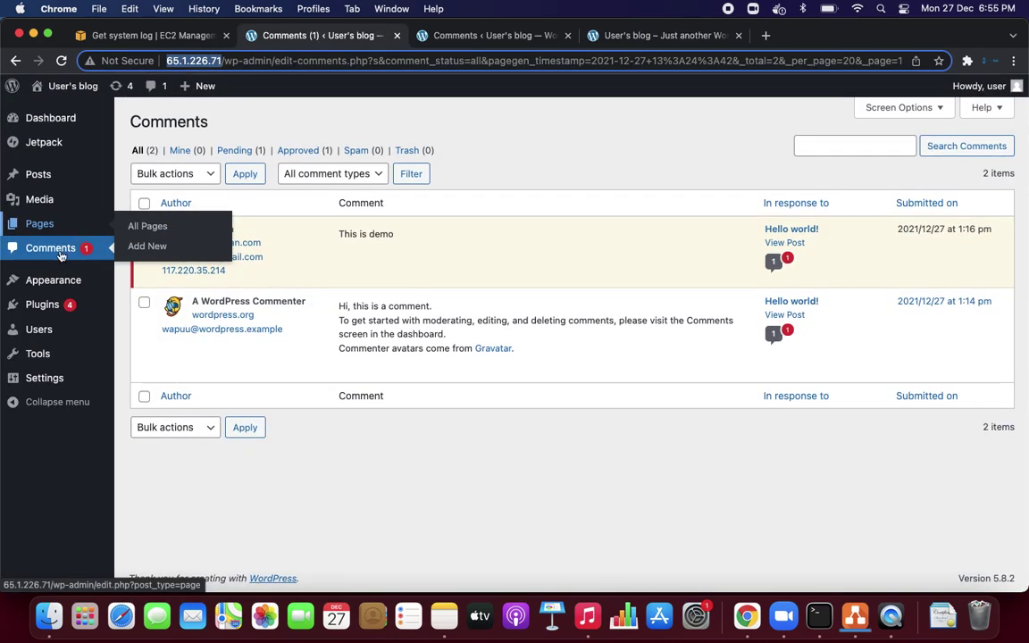
Step: Go from the installed Themes page to the Add Themes catalog to find Hello Elementor
{"action": "left_click", "coordinate": [51, 282]}
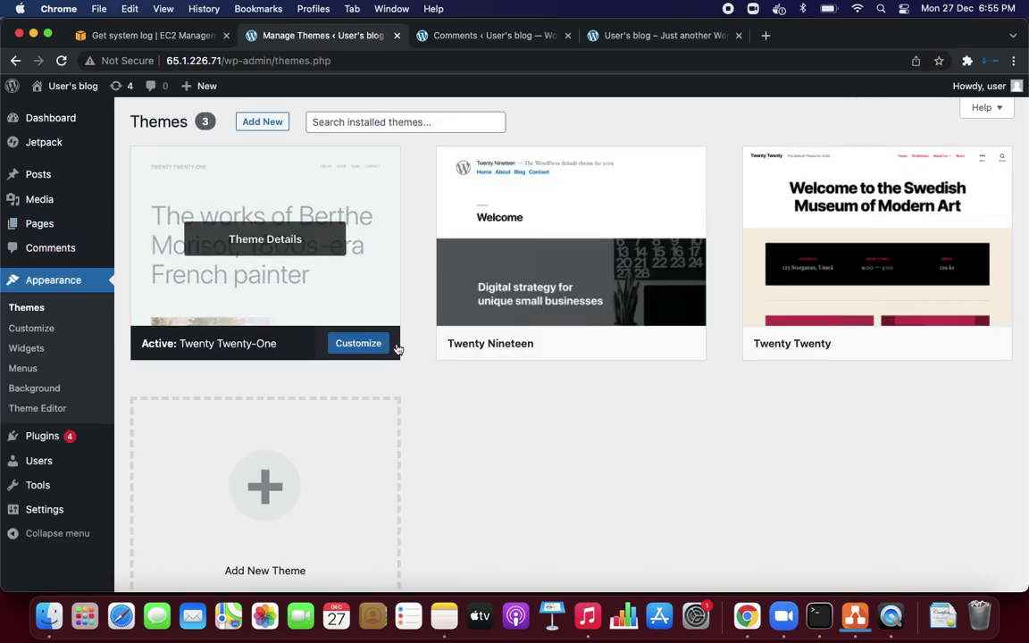
{"action": "scroll", "coordinate": [778, 452], "scroll_direction": "down", "scroll_amount": 2}
{"action": "scroll", "coordinate": [780, 453], "scroll_direction": "up", "scroll_amount": 3}
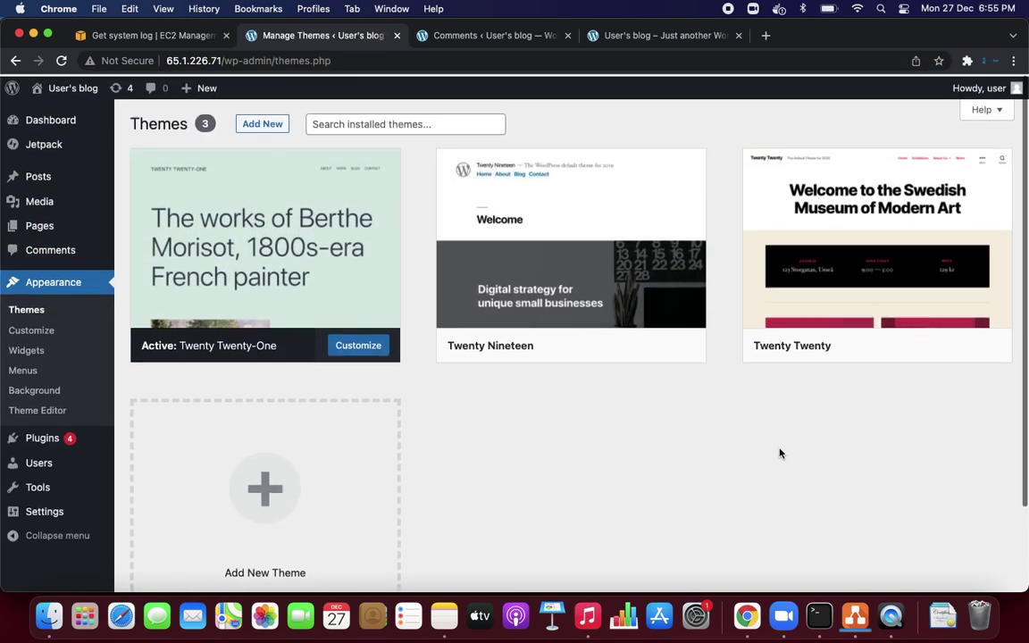
{"action": "mouse_move", "coordinate": [276, 274]}
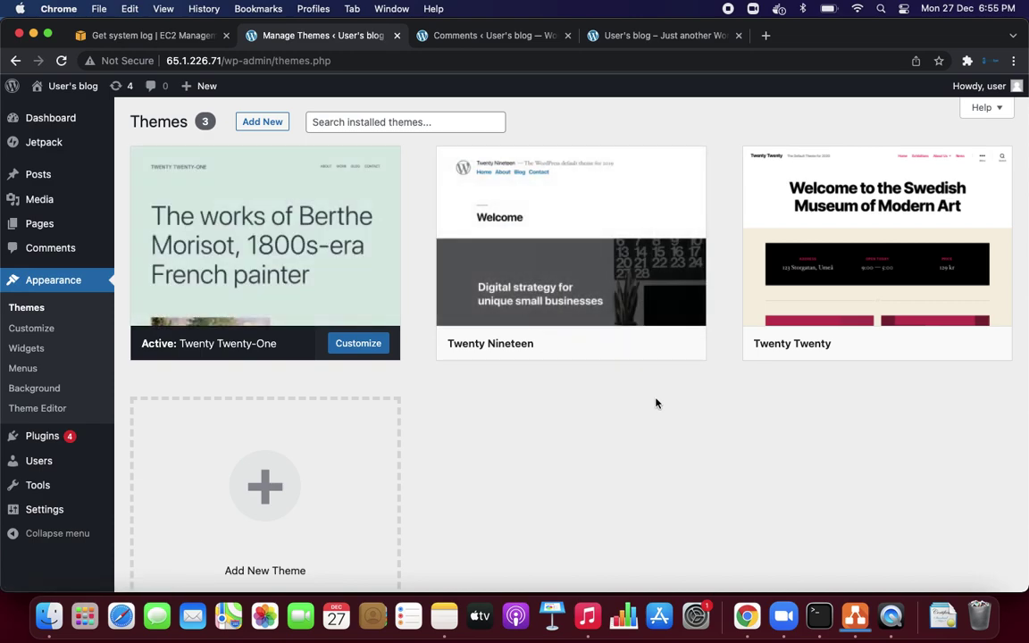
{"action": "mouse_move", "coordinate": [586, 269]}
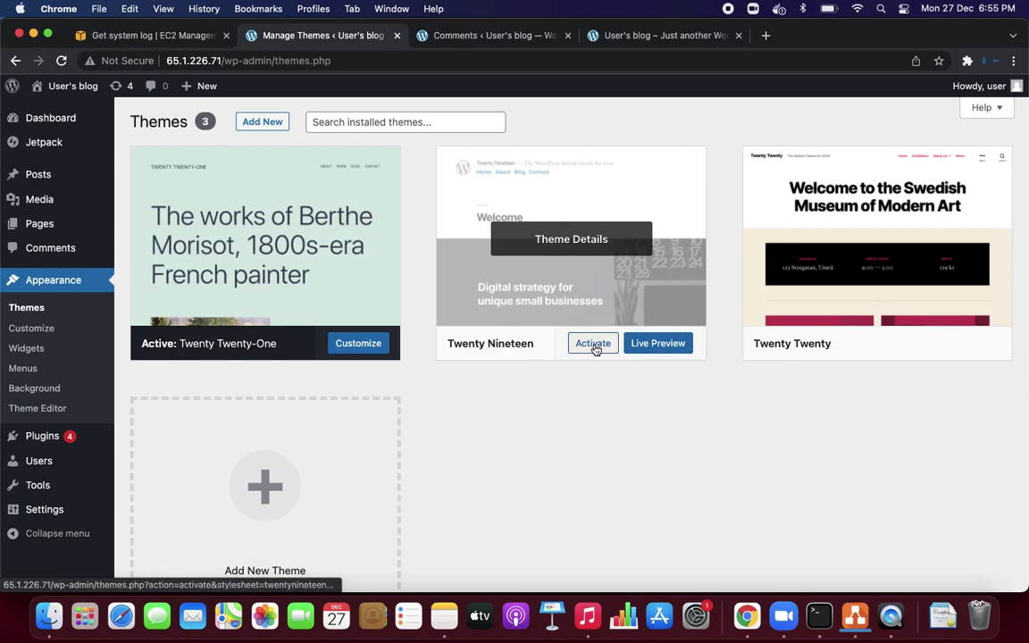
{"action": "left_click", "coordinate": [259, 123]}
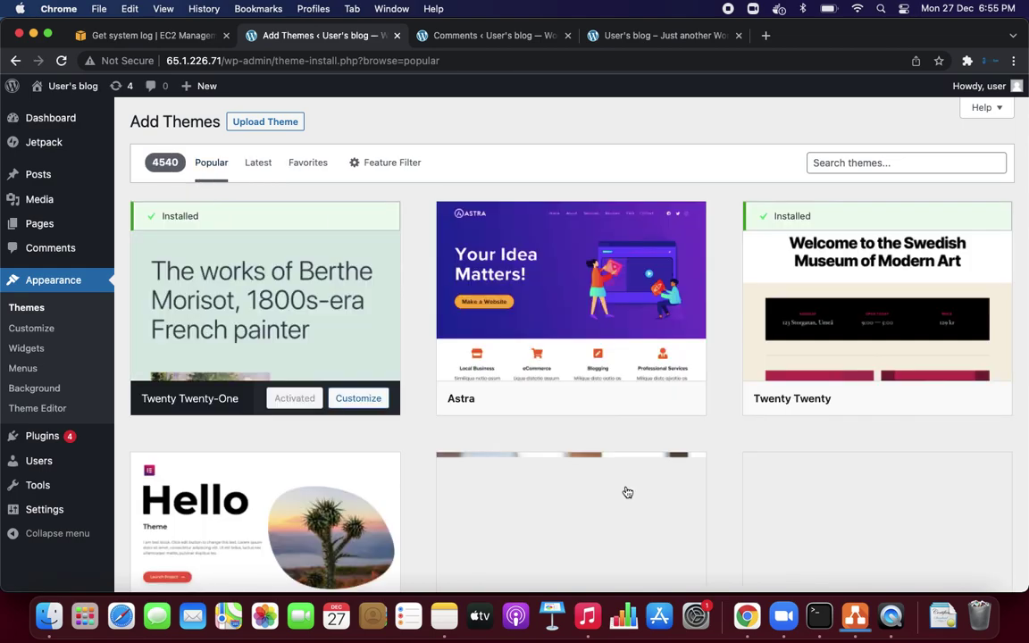
{"action": "scroll", "coordinate": [626, 491], "scroll_direction": "down", "scroll_amount": 3}
{"action": "scroll", "coordinate": [625, 492], "scroll_direction": "down", "scroll_amount": 12}
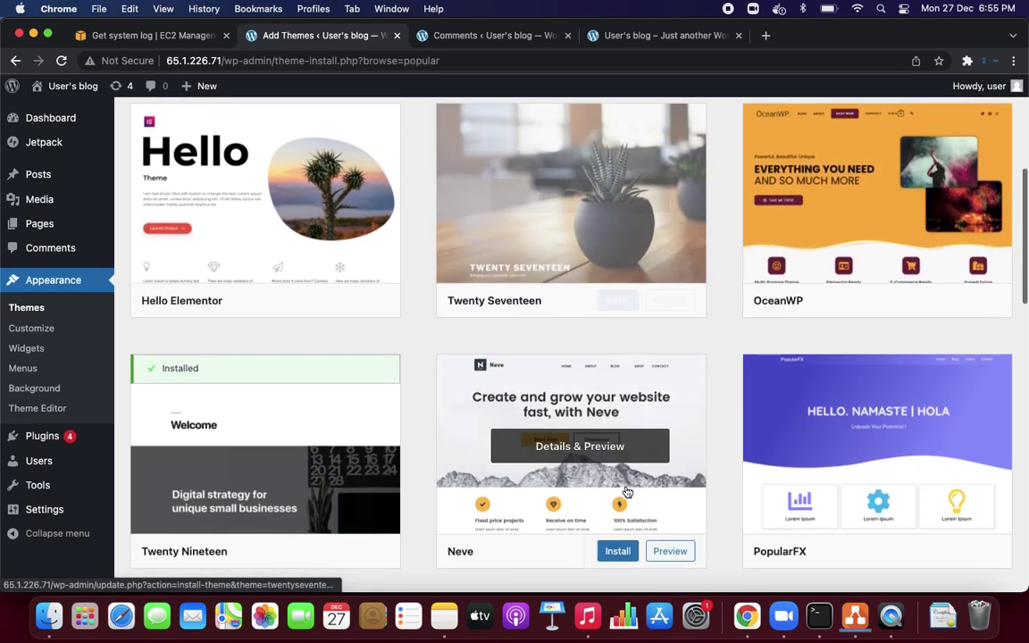
{"action": "scroll", "coordinate": [625, 491], "scroll_direction": "up", "scroll_amount": 10}
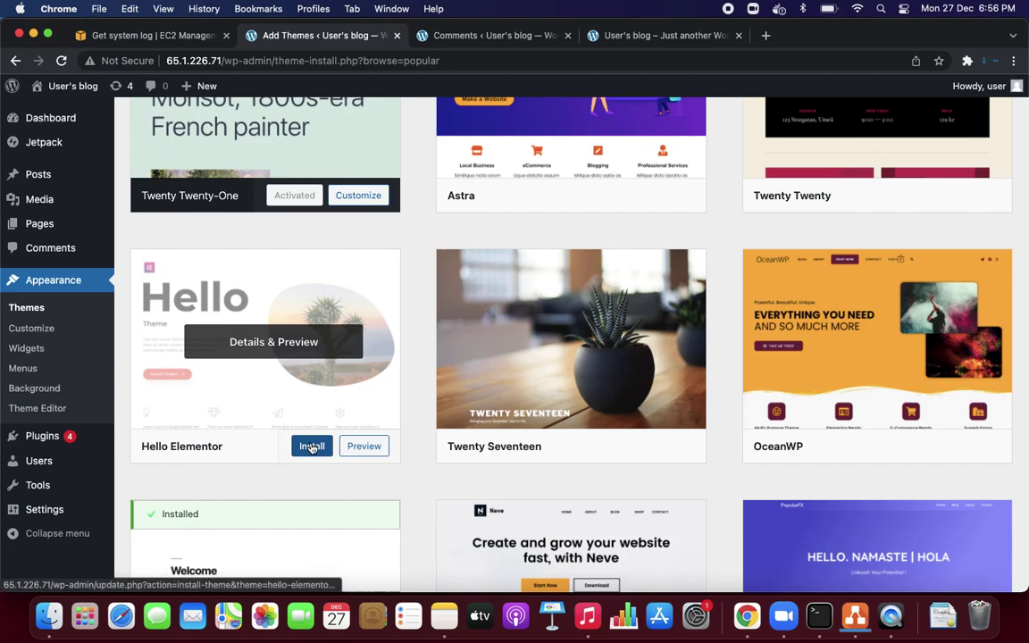
Step: Install the Hello Elementor theme and activate it
{"action": "left_click", "coordinate": [312, 447]}
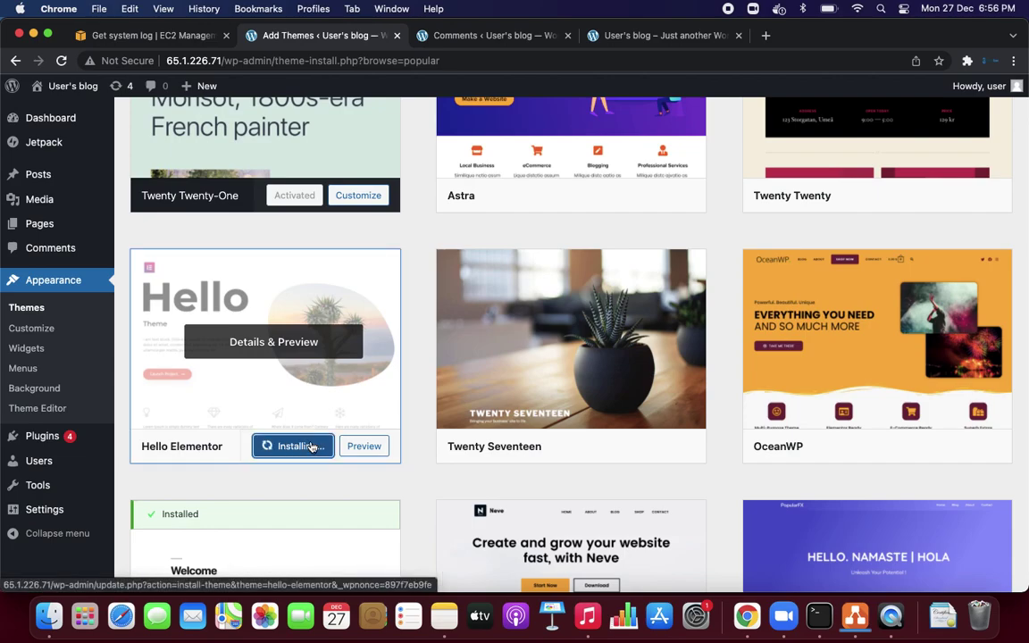
{"action": "scroll", "coordinate": [564, 463], "scroll_direction": "down", "scroll_amount": 5}
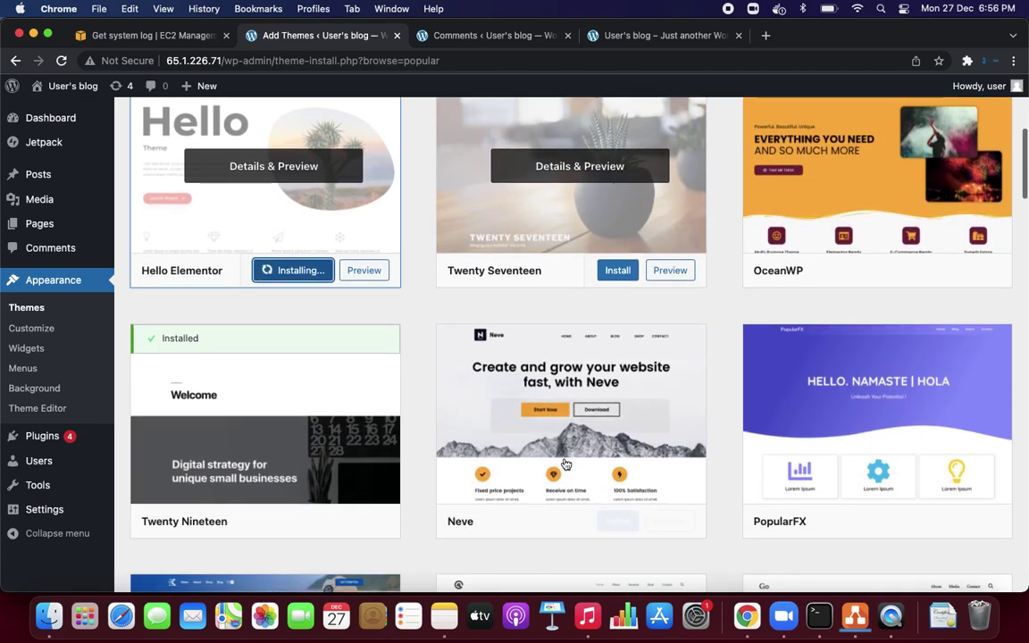
{"action": "scroll", "coordinate": [564, 464], "scroll_direction": "down", "scroll_amount": 12}
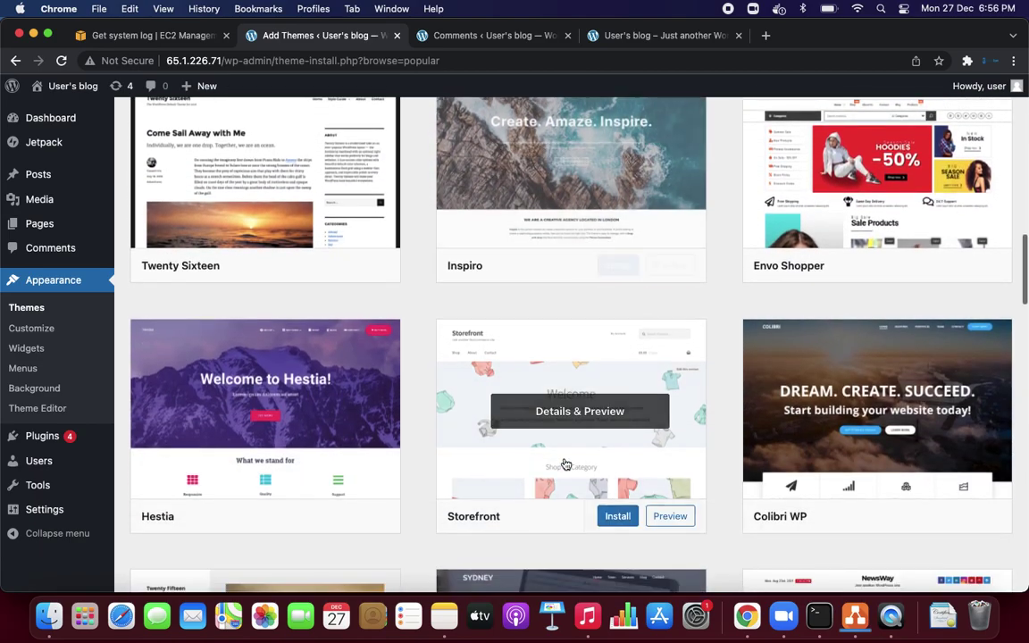
{"action": "scroll", "coordinate": [564, 463], "scroll_direction": "up", "scroll_amount": 16}
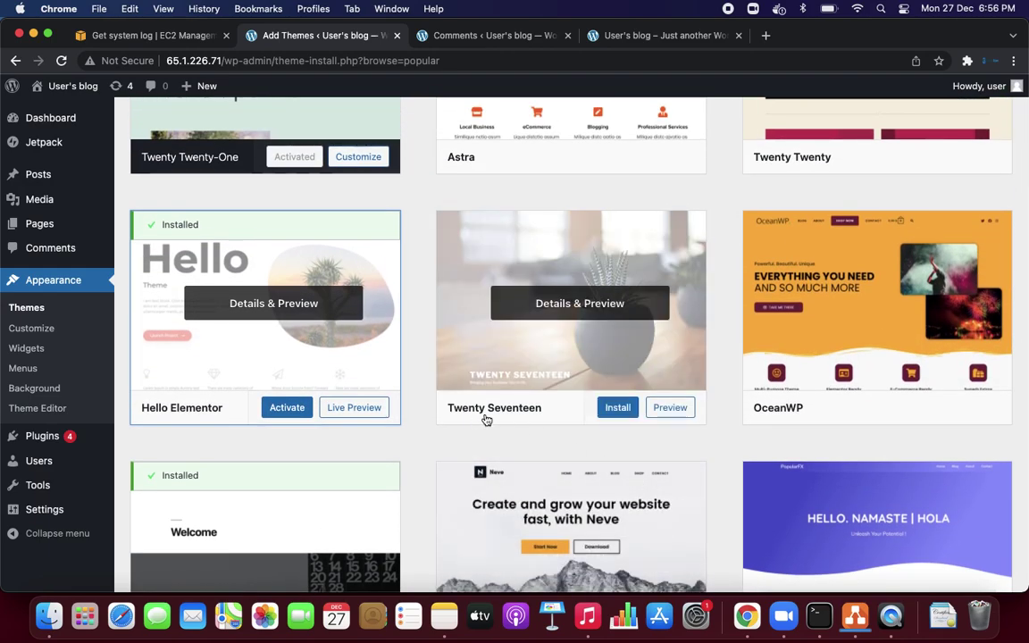
{"action": "scroll", "coordinate": [607, 405], "scroll_direction": "up", "scroll_amount": 3}
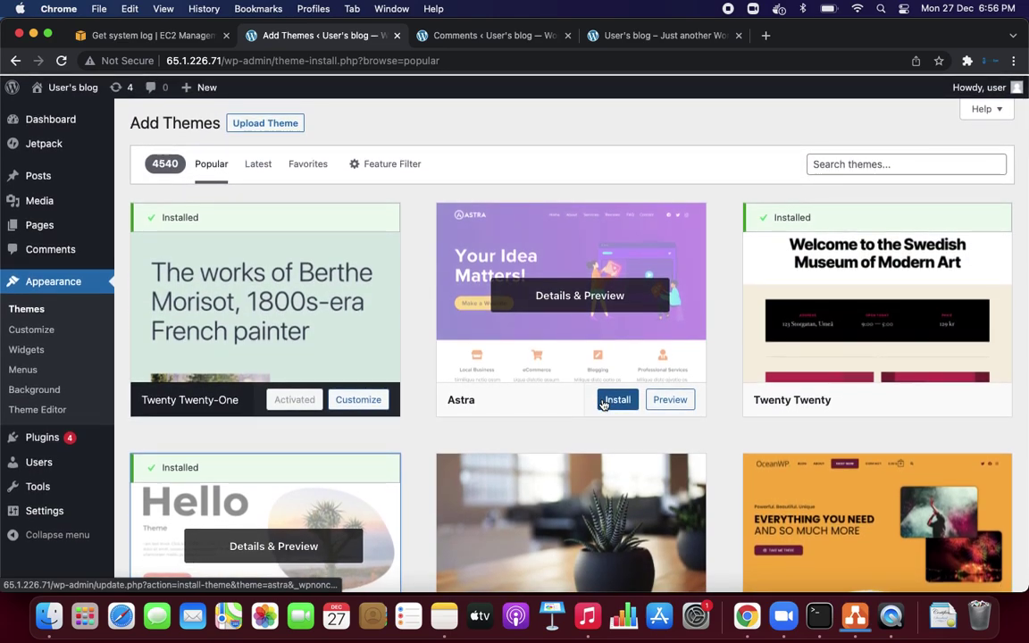
{"action": "scroll", "coordinate": [483, 372], "scroll_direction": "down", "scroll_amount": 3}
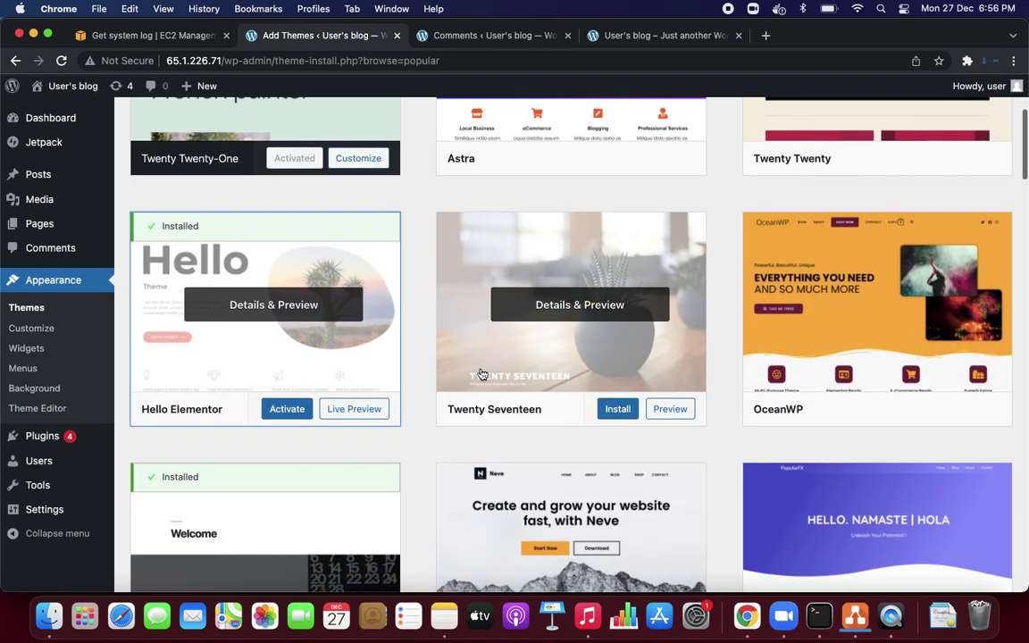
{"action": "left_click", "coordinate": [279, 413]}
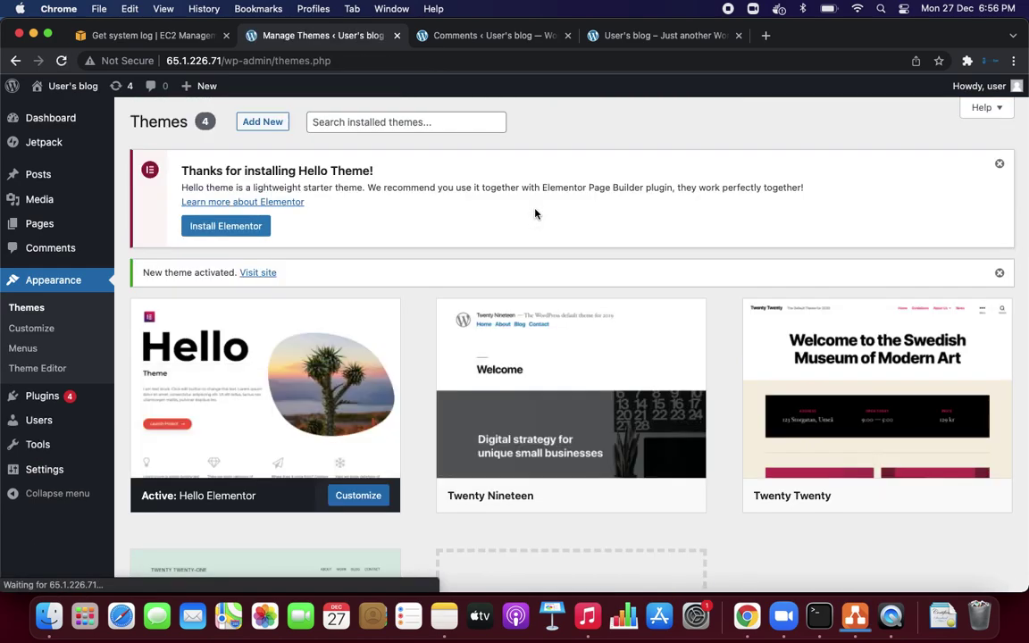
Step: View the live blog in a new tab, then check the Updates page showing WordPress 5.8.2
{"action": "left_click", "coordinate": [765, 35]}
{"action": "type", "text": "http://65.1.226.71/"}
{"action": "key", "text": "Return"}
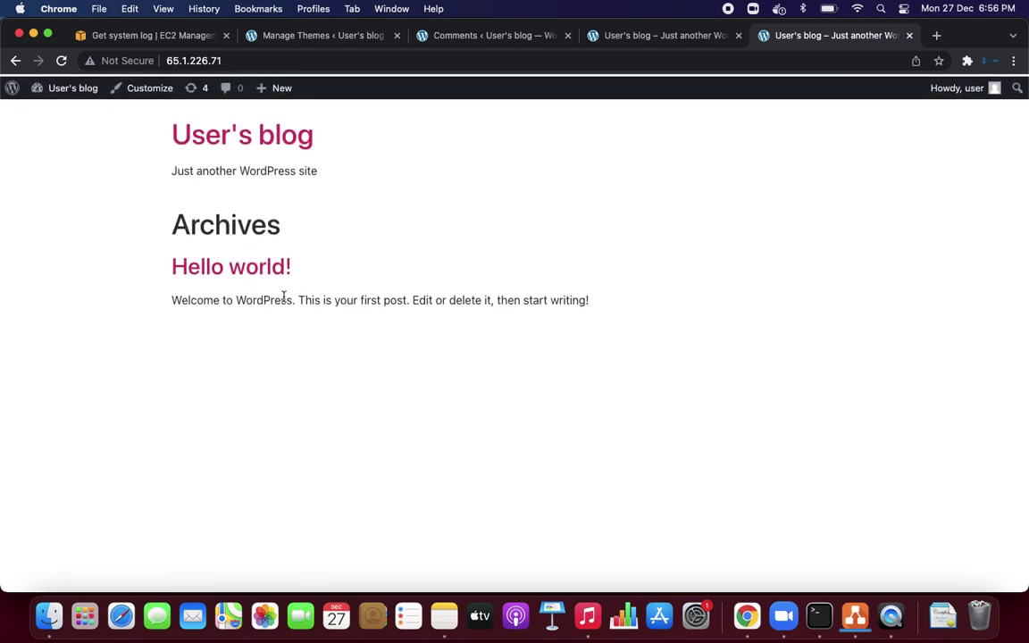
{"action": "left_click", "coordinate": [190, 85]}
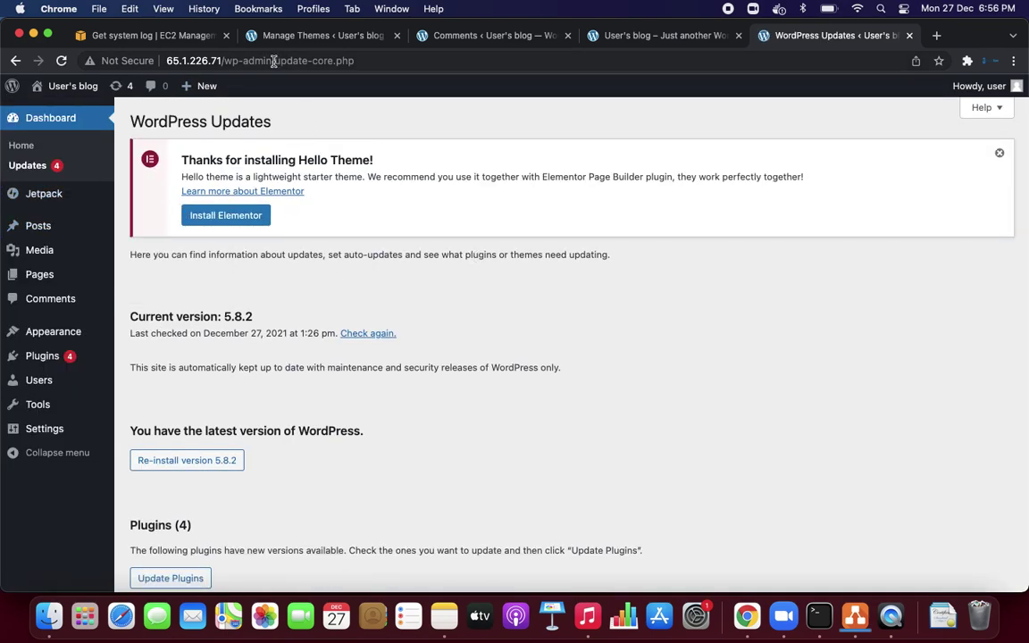
{"action": "scroll", "coordinate": [277, 347], "scroll_direction": "down", "scroll_amount": 5}
{"action": "scroll", "coordinate": [277, 346], "scroll_direction": "up", "scroll_amount": 5}
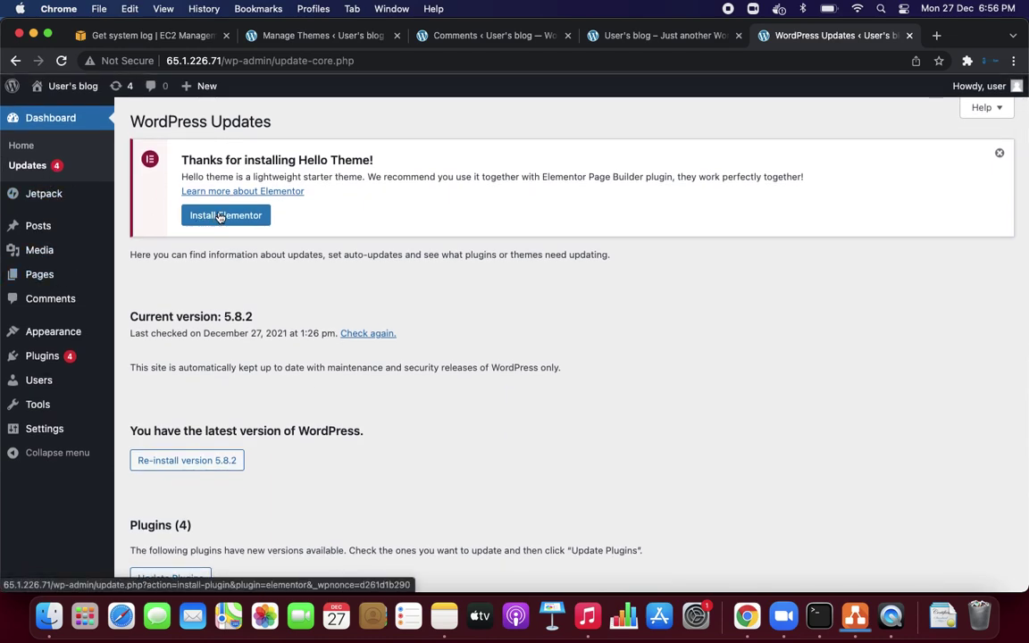
{"action": "scroll", "coordinate": [311, 222], "scroll_direction": "down", "scroll_amount": 4}
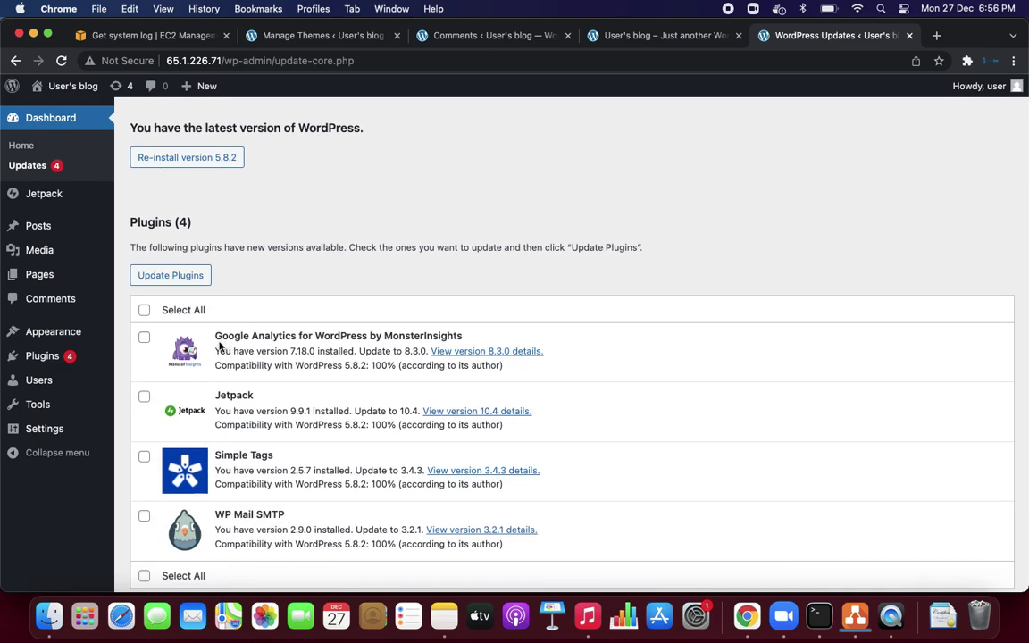
{"action": "scroll", "coordinate": [316, 336], "scroll_direction": "down", "scroll_amount": 1}
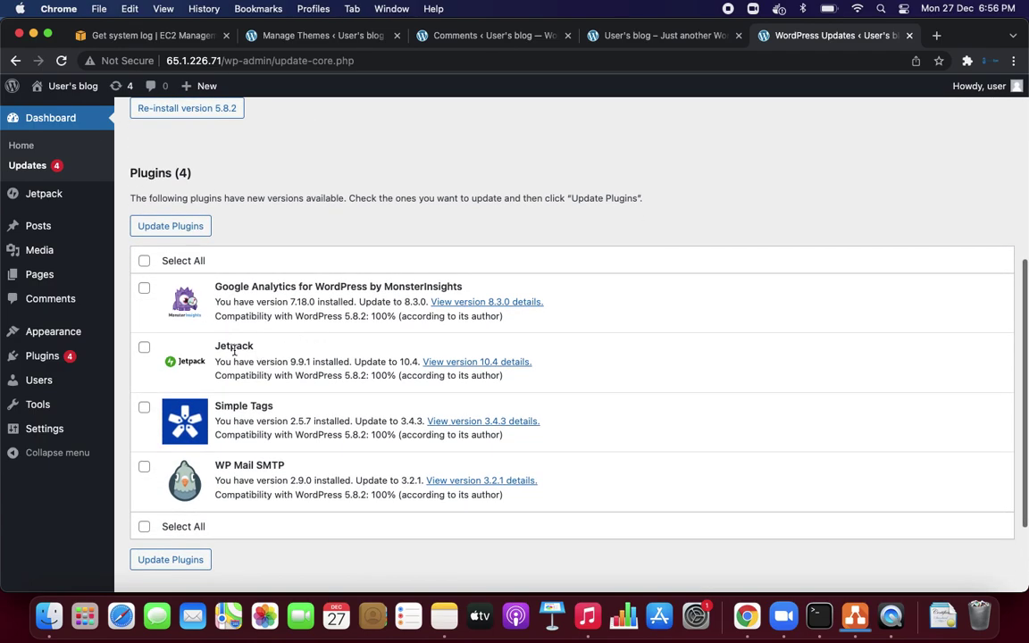
{"action": "scroll", "coordinate": [324, 322], "scroll_direction": "down", "scroll_amount": 2}
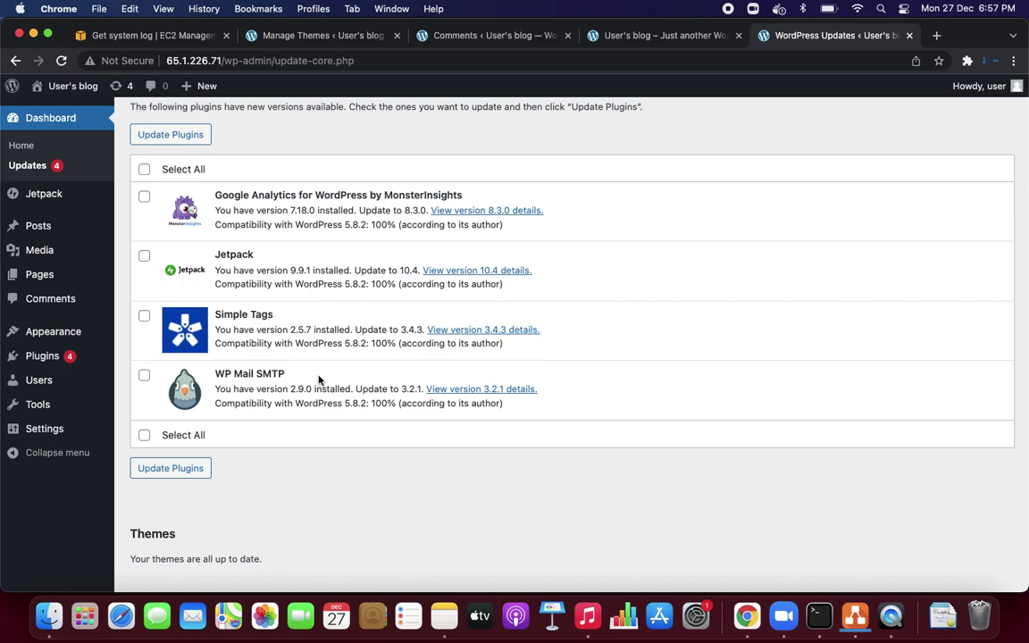
{"action": "scroll", "coordinate": [319, 380], "scroll_direction": "up", "scroll_amount": 5}
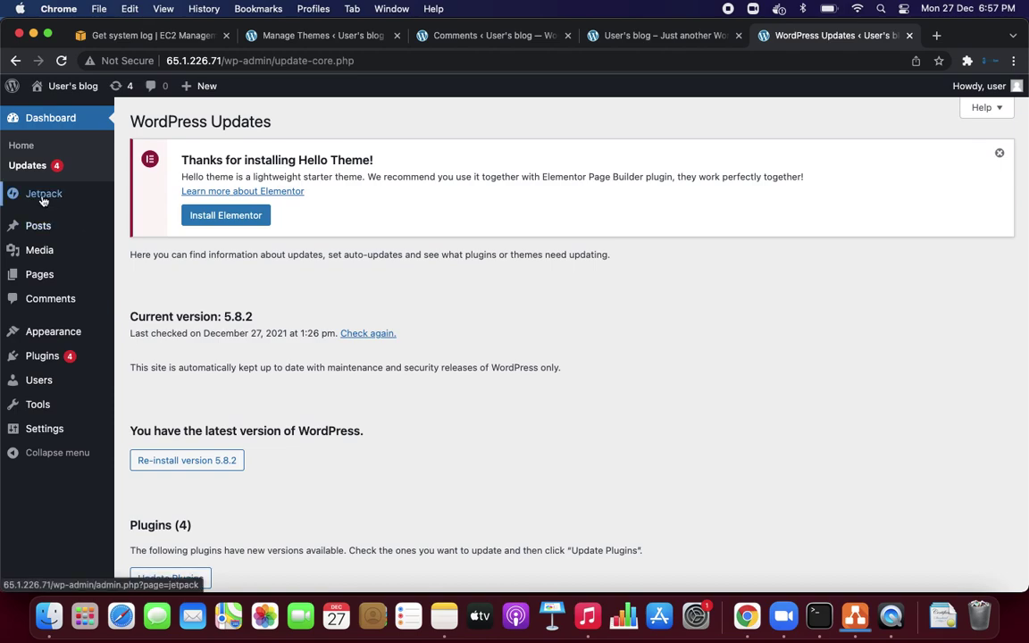
Step: Open the Hello world! post in the editor and dismiss the welcome guide
{"action": "left_click", "coordinate": [42, 228]}
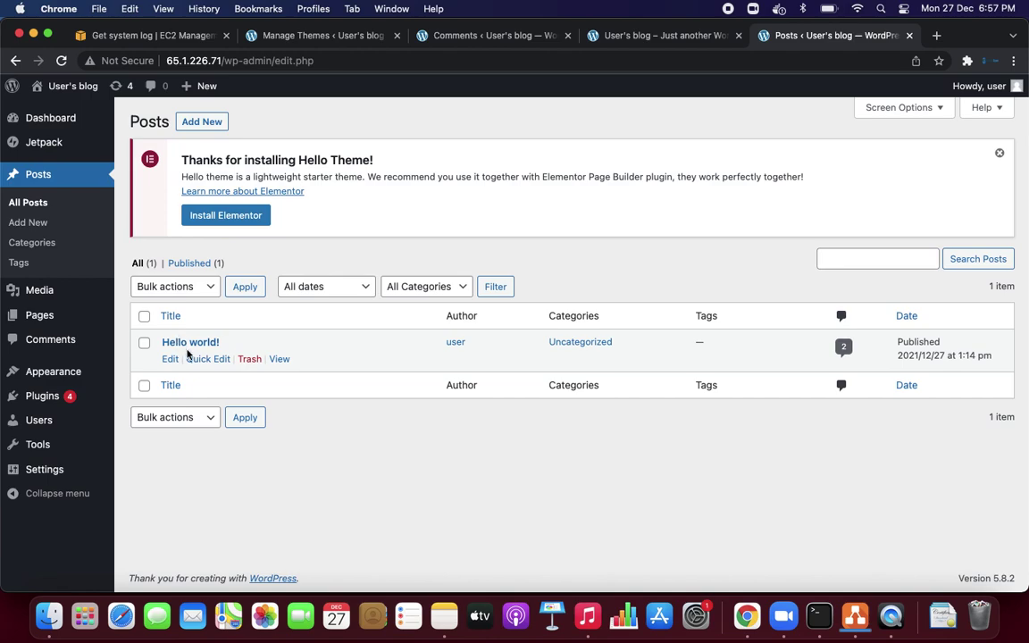
{"action": "left_click", "coordinate": [171, 360]}
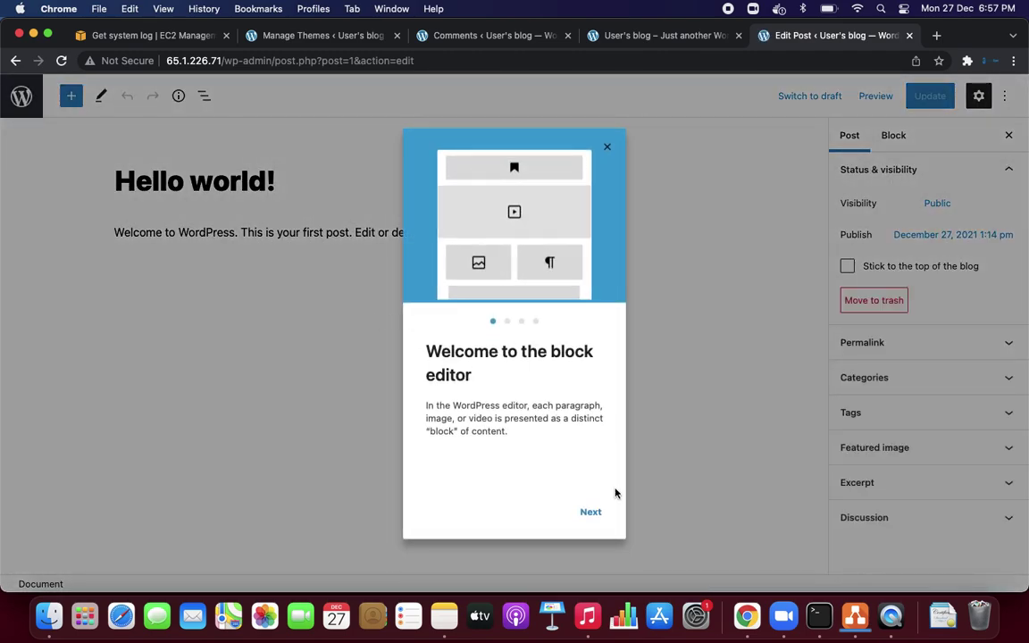
{"action": "left_click", "coordinate": [592, 514]}
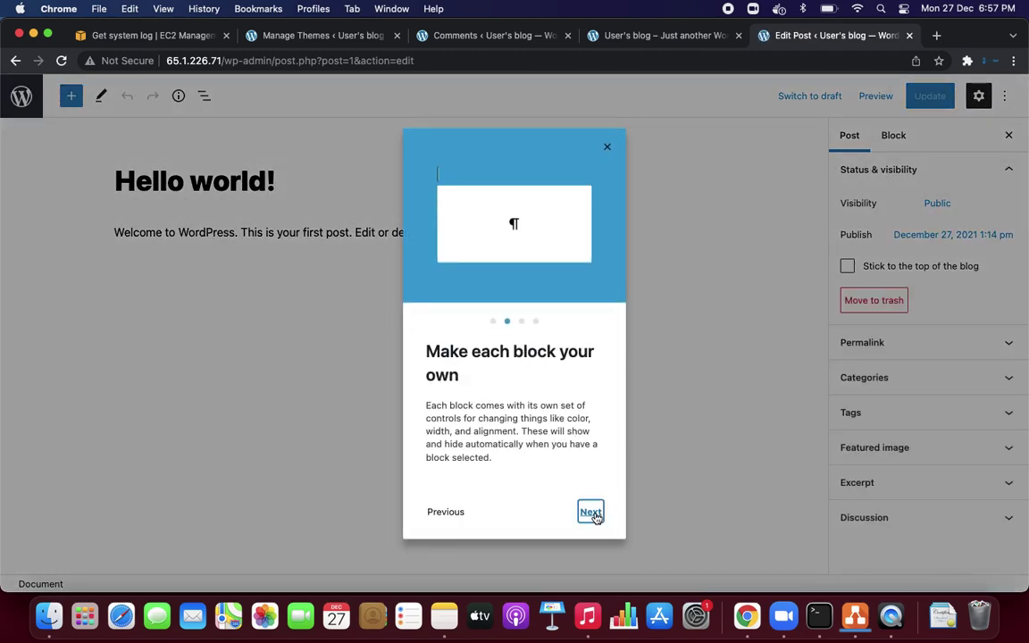
{"action": "left_click", "coordinate": [591, 513]}
{"action": "left_click", "coordinate": [593, 514]}
{"action": "left_click", "coordinate": [593, 515]}
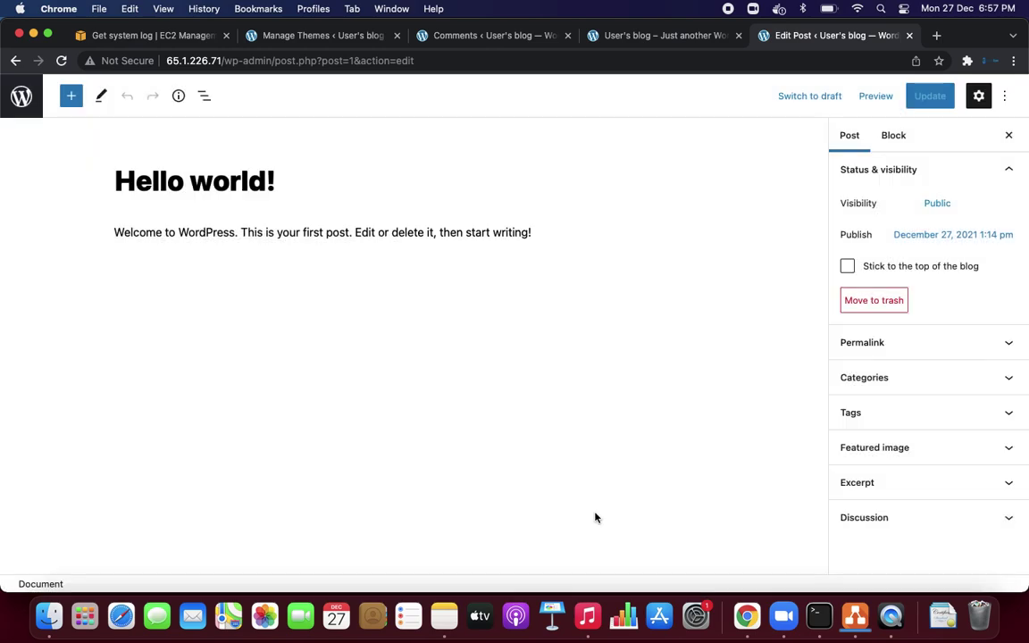
{"action": "left_click", "coordinate": [100, 97]}
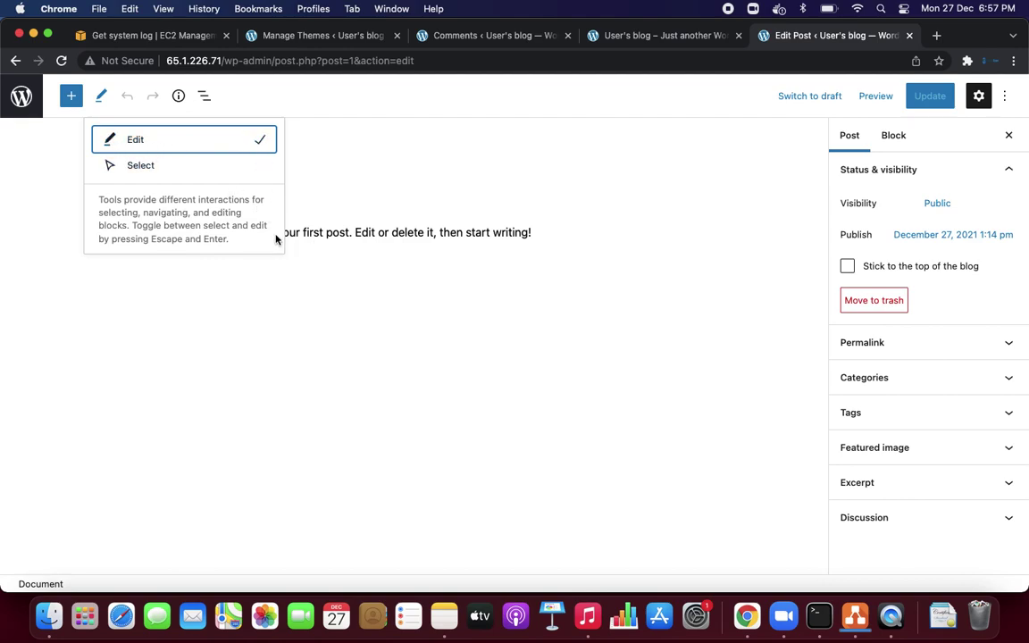
{"action": "left_click", "coordinate": [141, 170]}
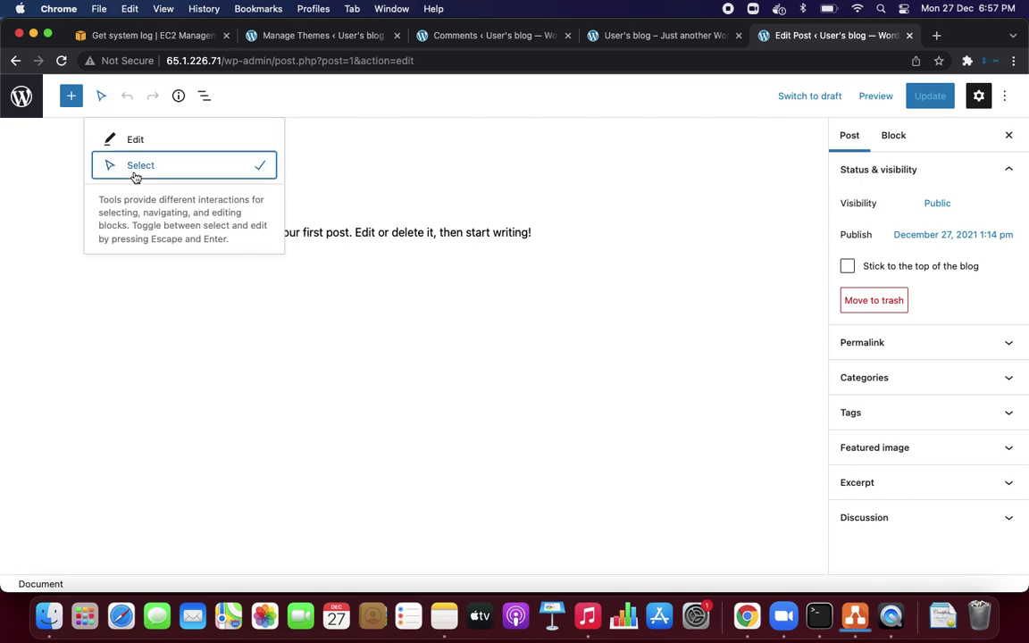
{"action": "left_click", "coordinate": [108, 140]}
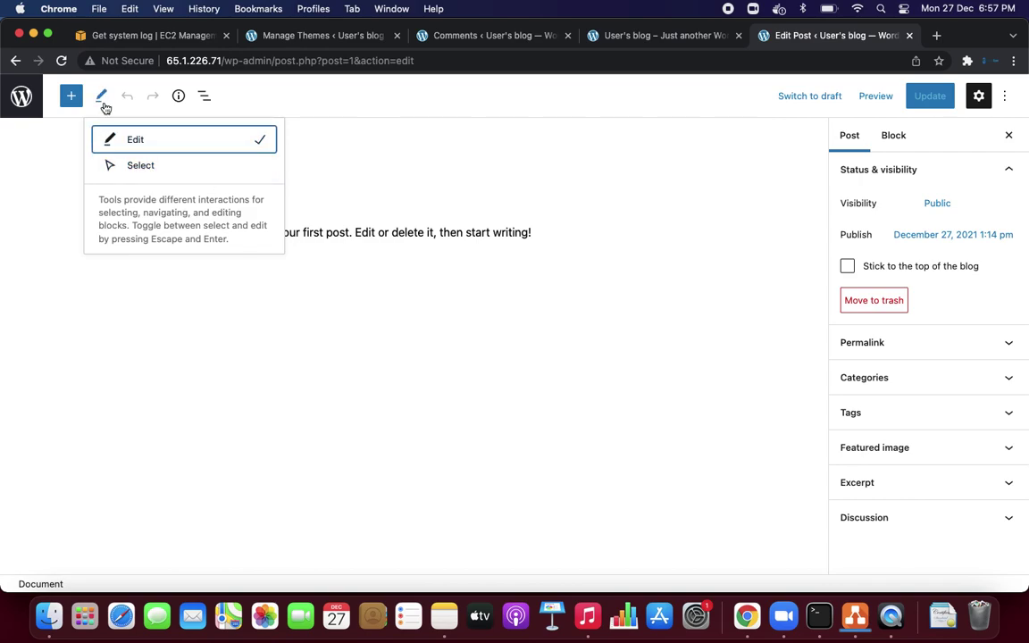
{"action": "left_click", "coordinate": [103, 103]}
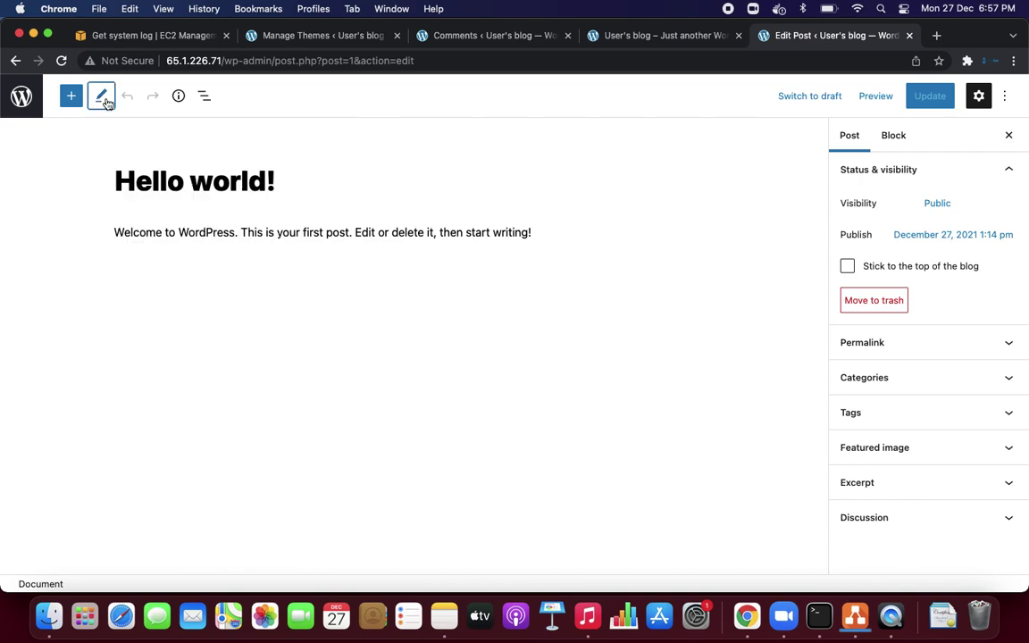
Step: Replace the post's paragraph with 'This is my first post on server gyan.' and update it
{"action": "double_click", "coordinate": [190, 233]}
{"action": "triple_click", "coordinate": [190, 233]}
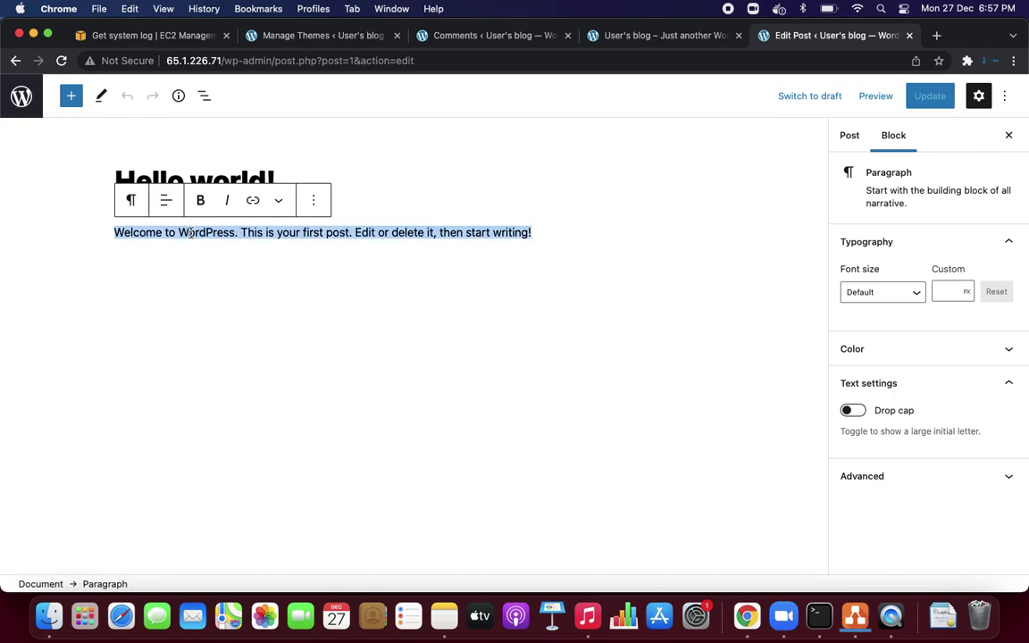
{"action": "type", "text": "s"}
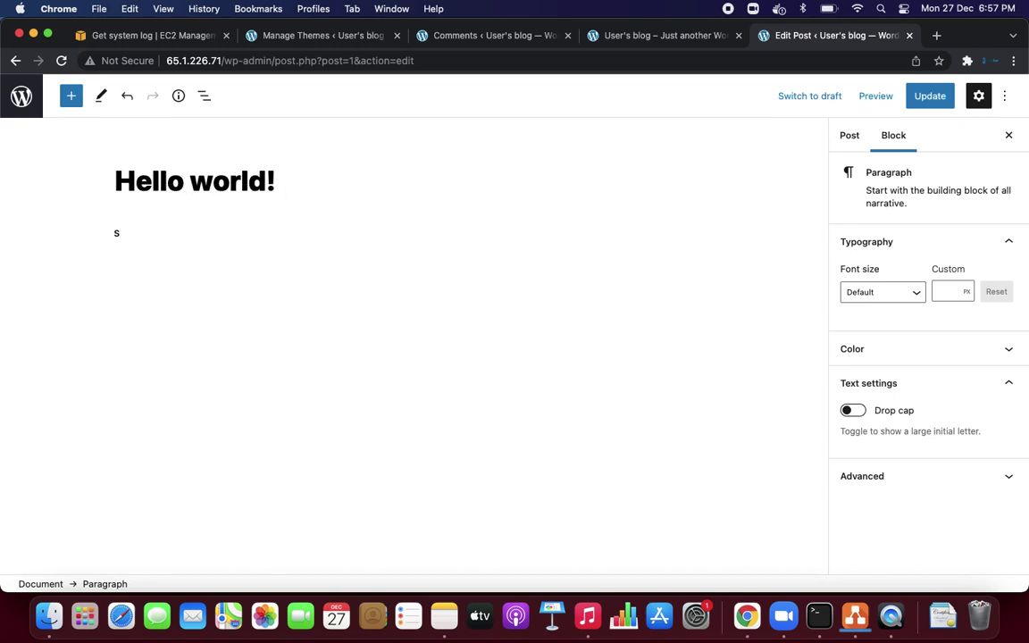
{"action": "key", "text": "BackSpace"}
{"action": "type", "text": "T"}
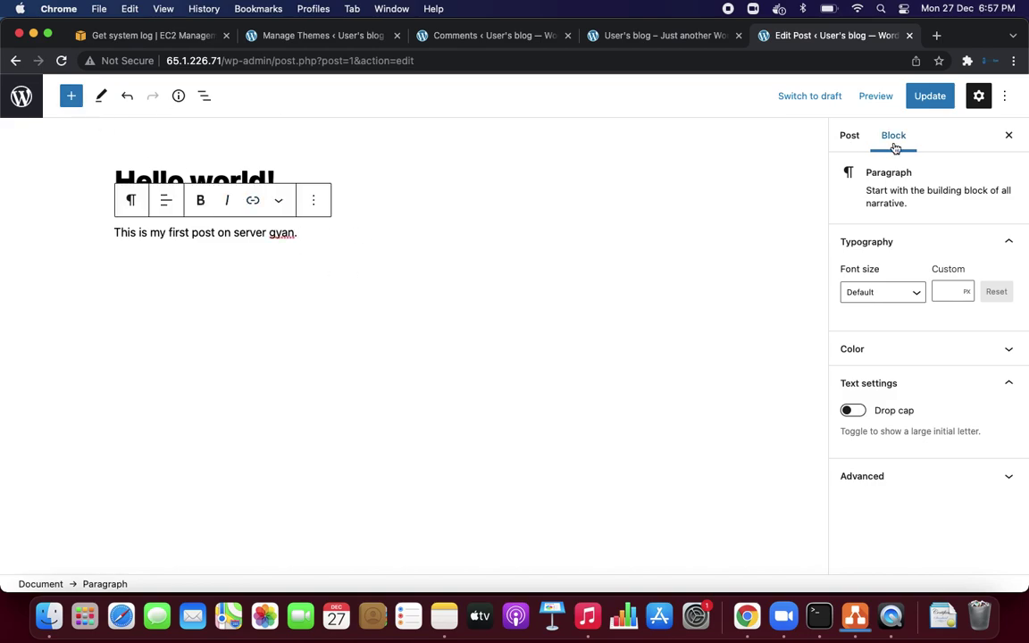
{"action": "left_click", "coordinate": [930, 97]}
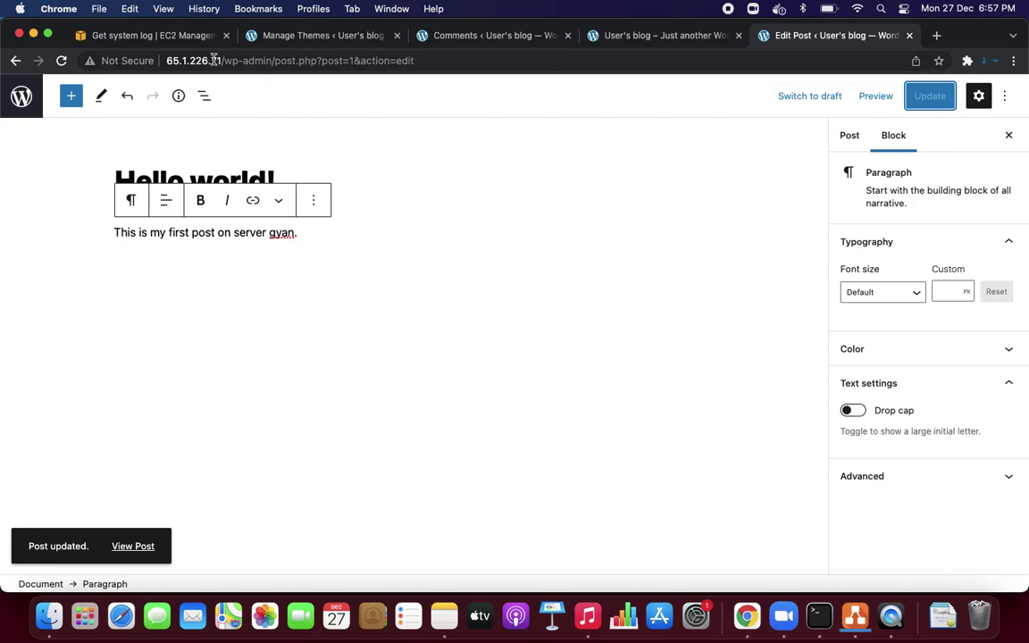
{"action": "left_click_drag", "start_coordinate": [221, 61], "coordinate": [165, 63]}
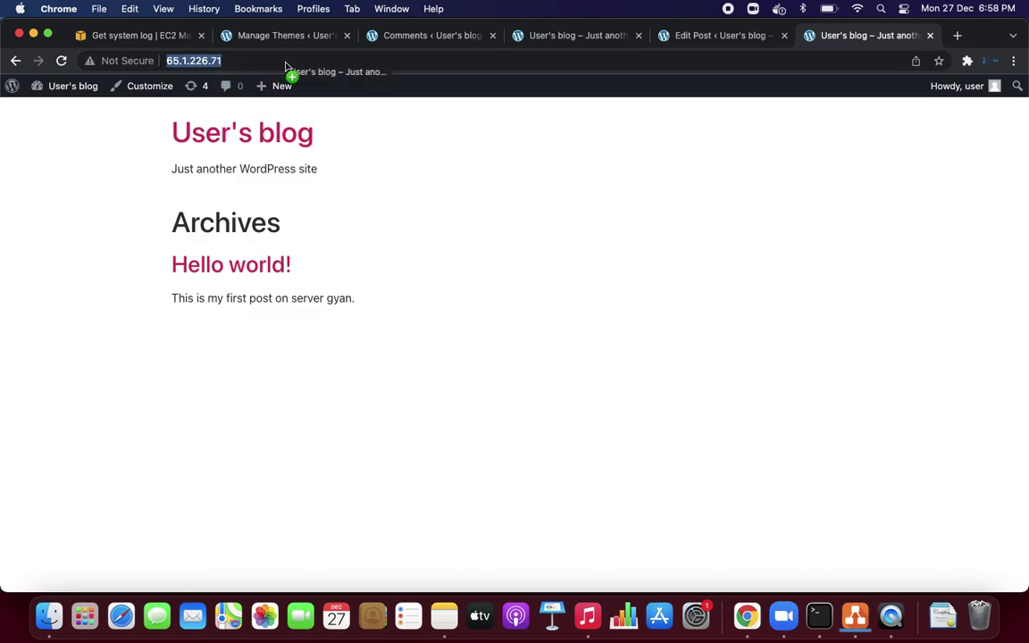
{"action": "left_click", "coordinate": [286, 66]}
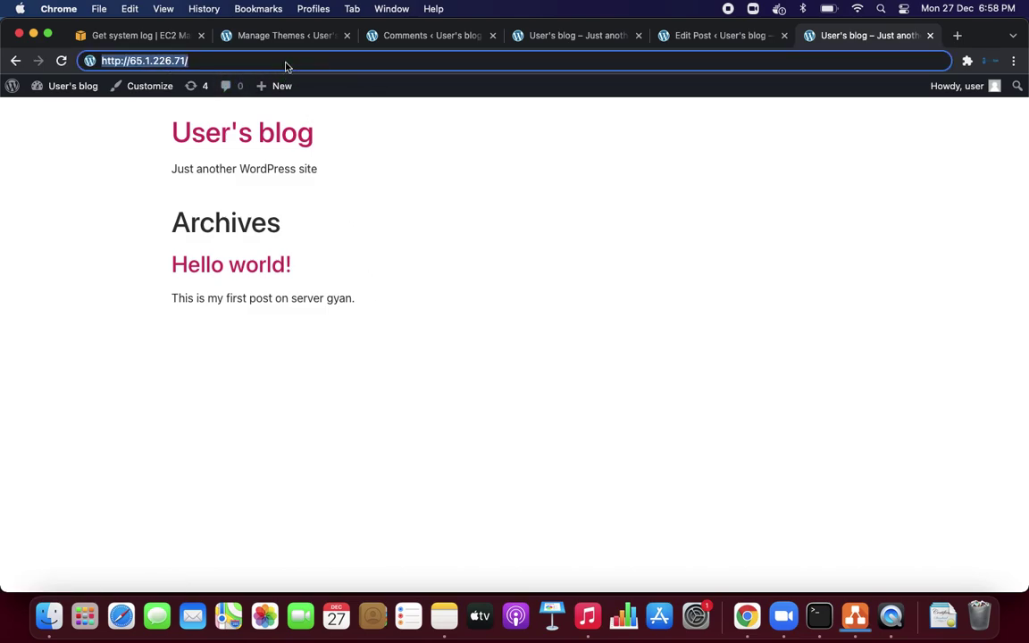